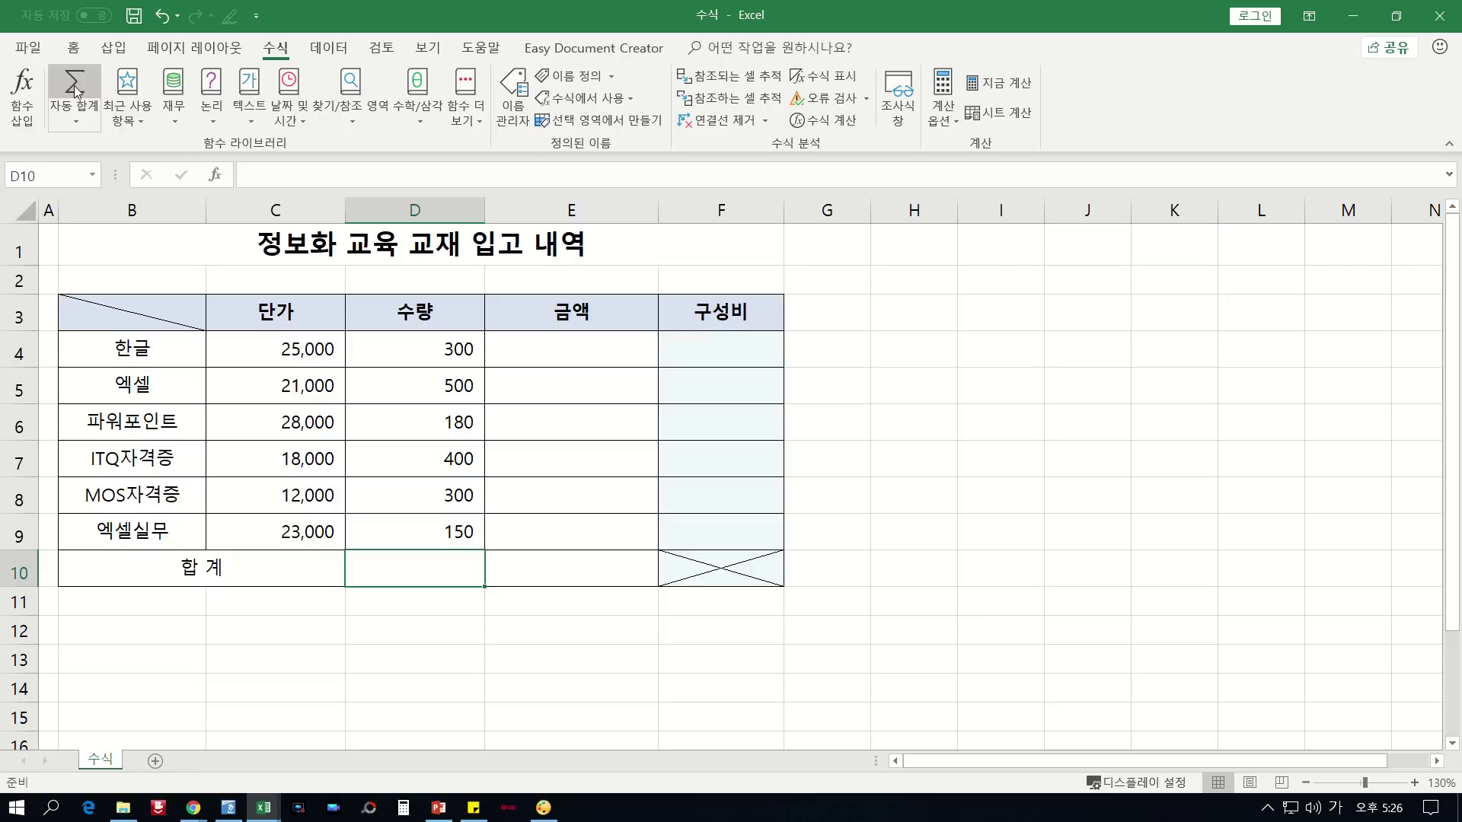
- Total the 수량 values D4:D9 in D10 with AutoSum and review the resulting SUM formula
click(74, 89)
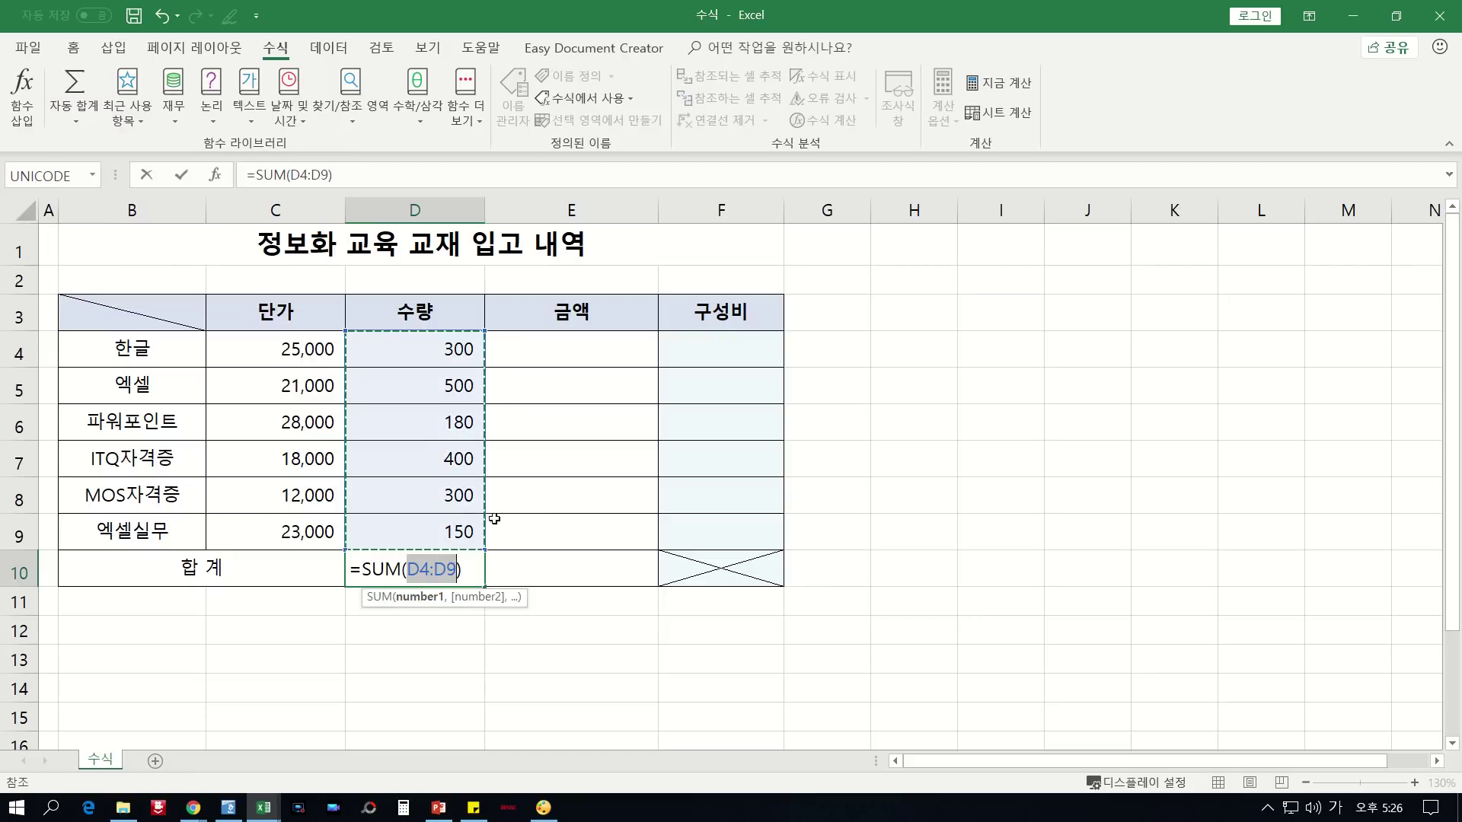
key(Return)
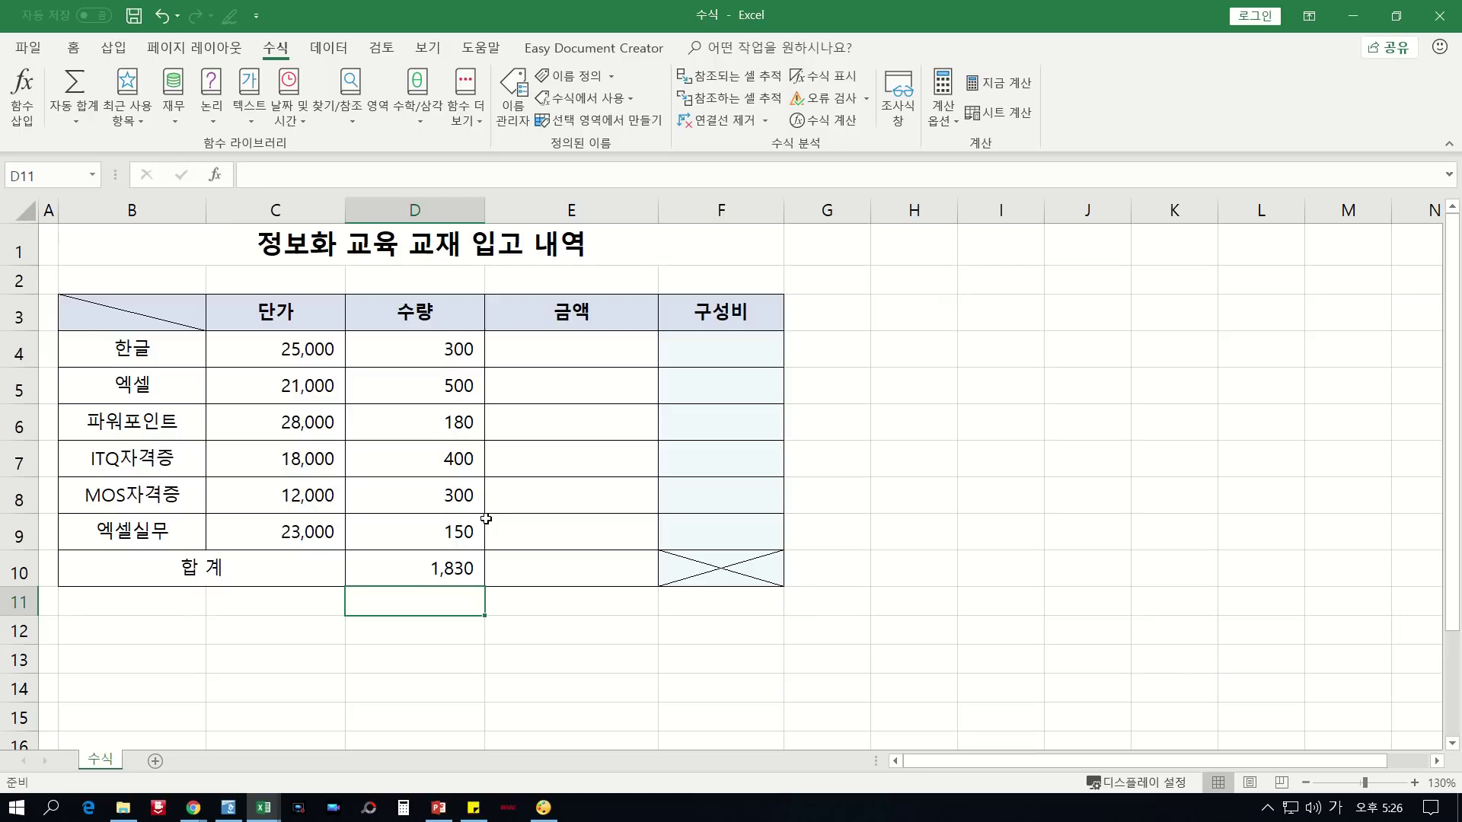
click(461, 569)
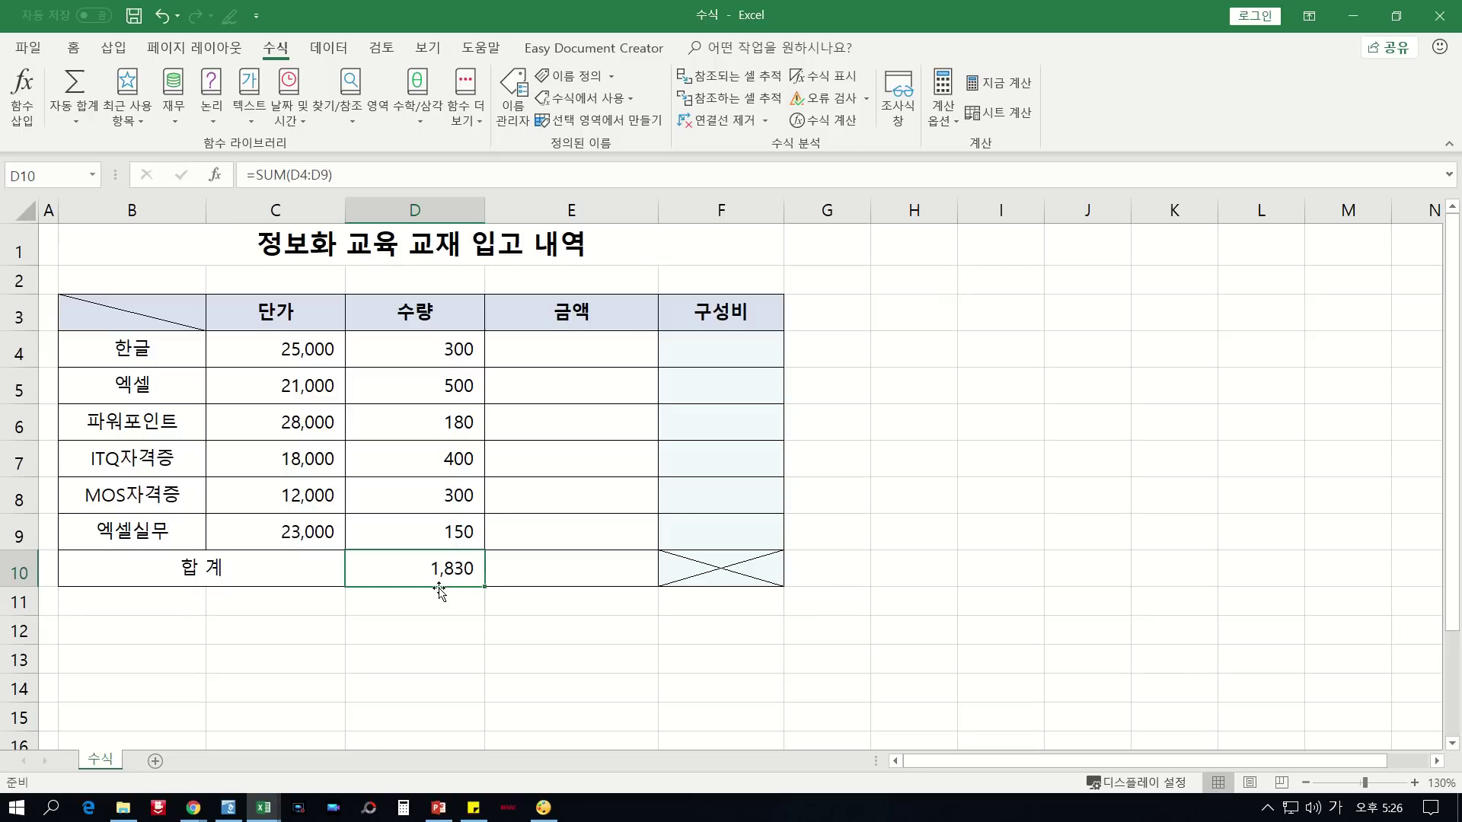
ctrl+scroll(434, 586, up, 2)
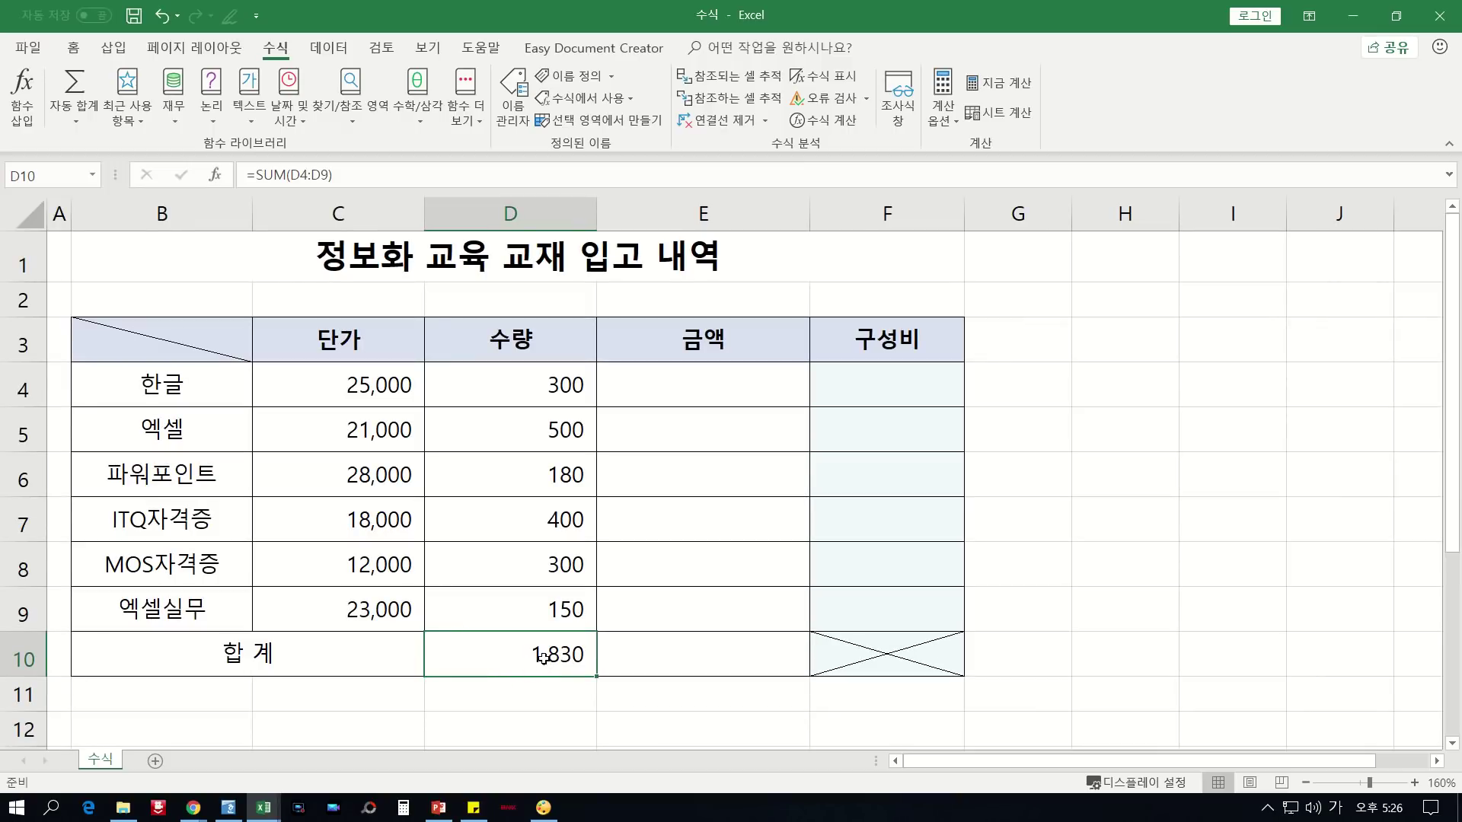
double_click(542, 658)
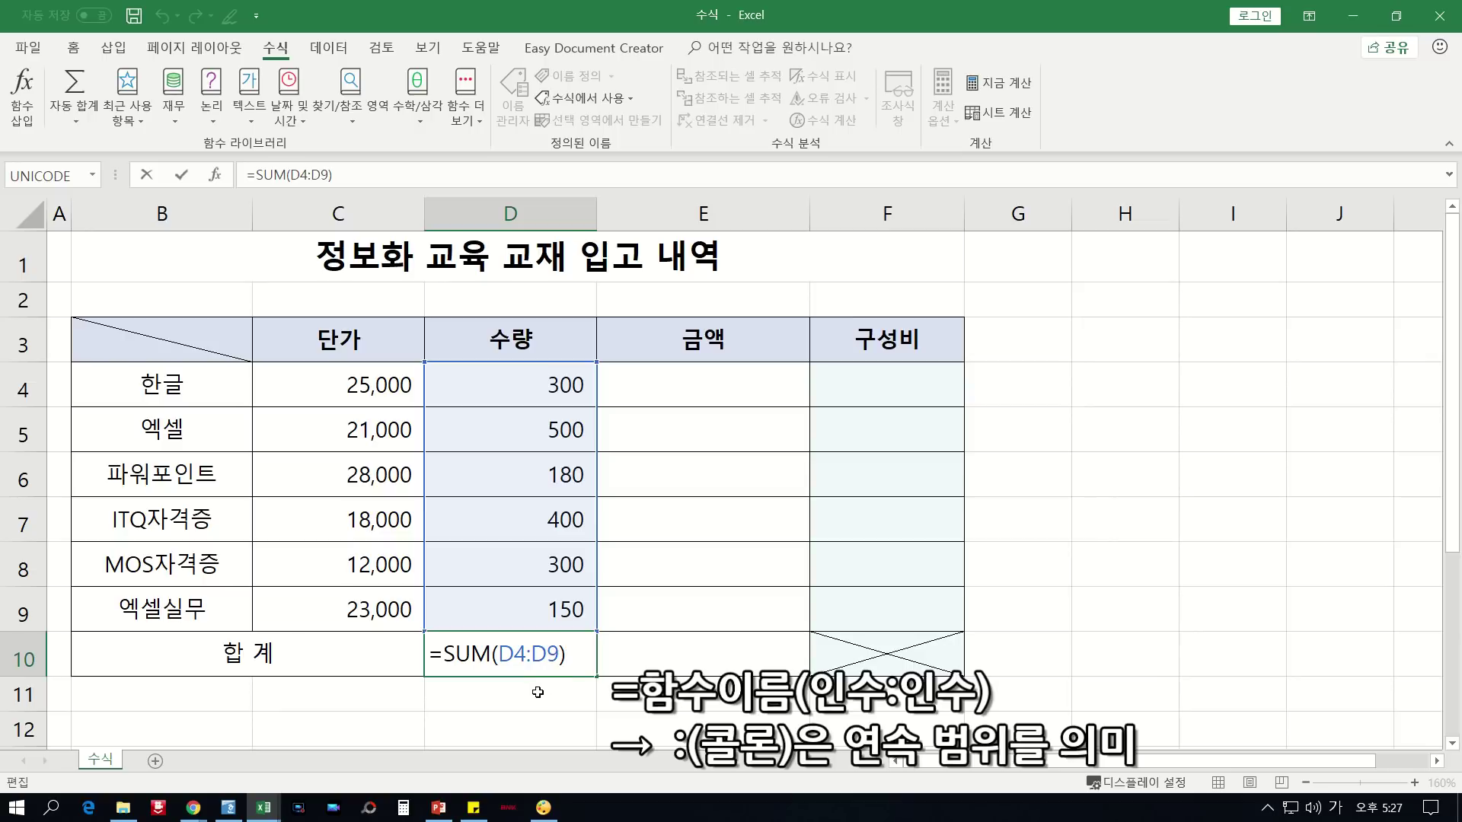
key(Return)
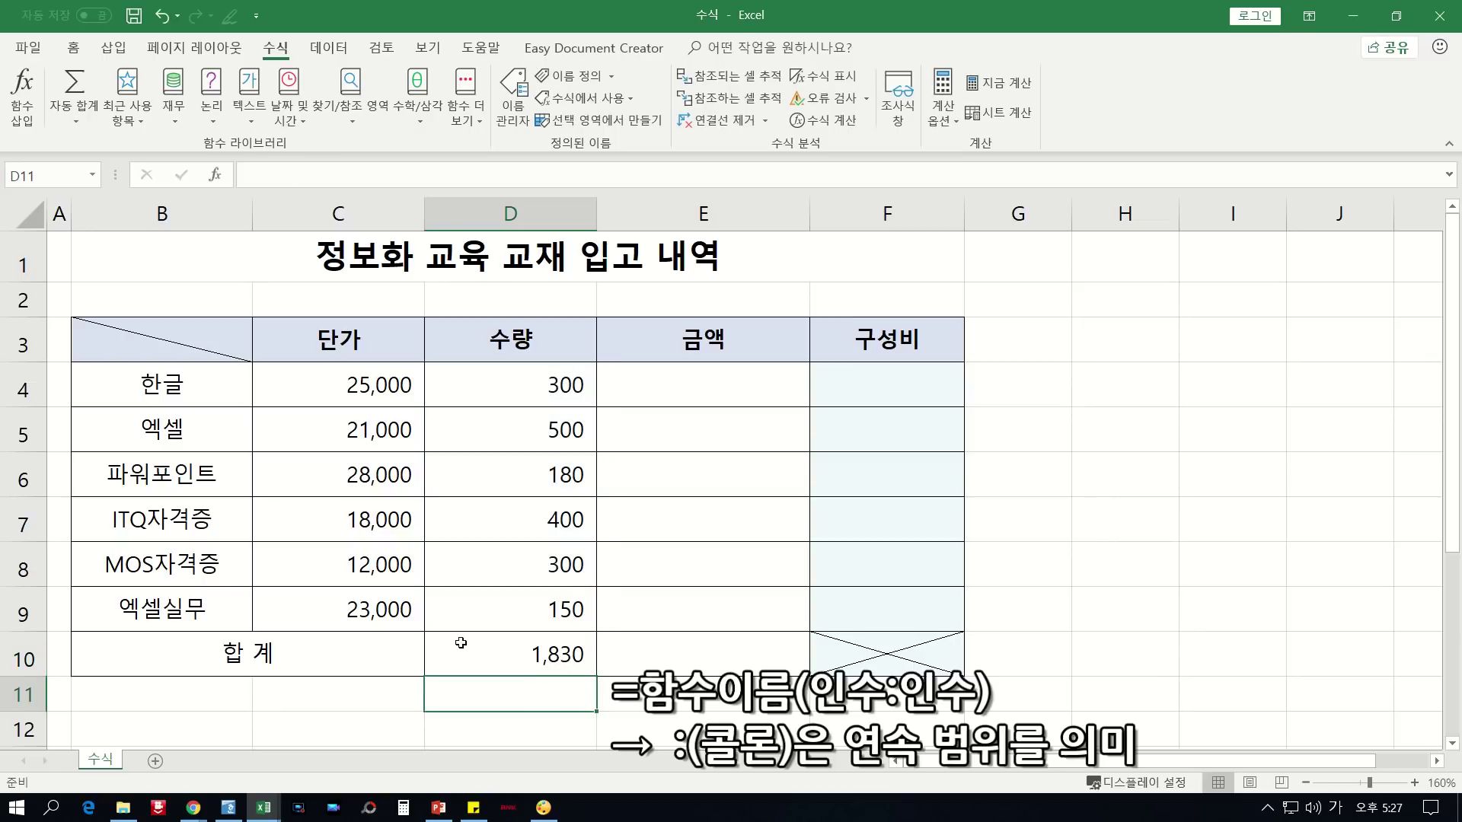
double_click(542, 655)
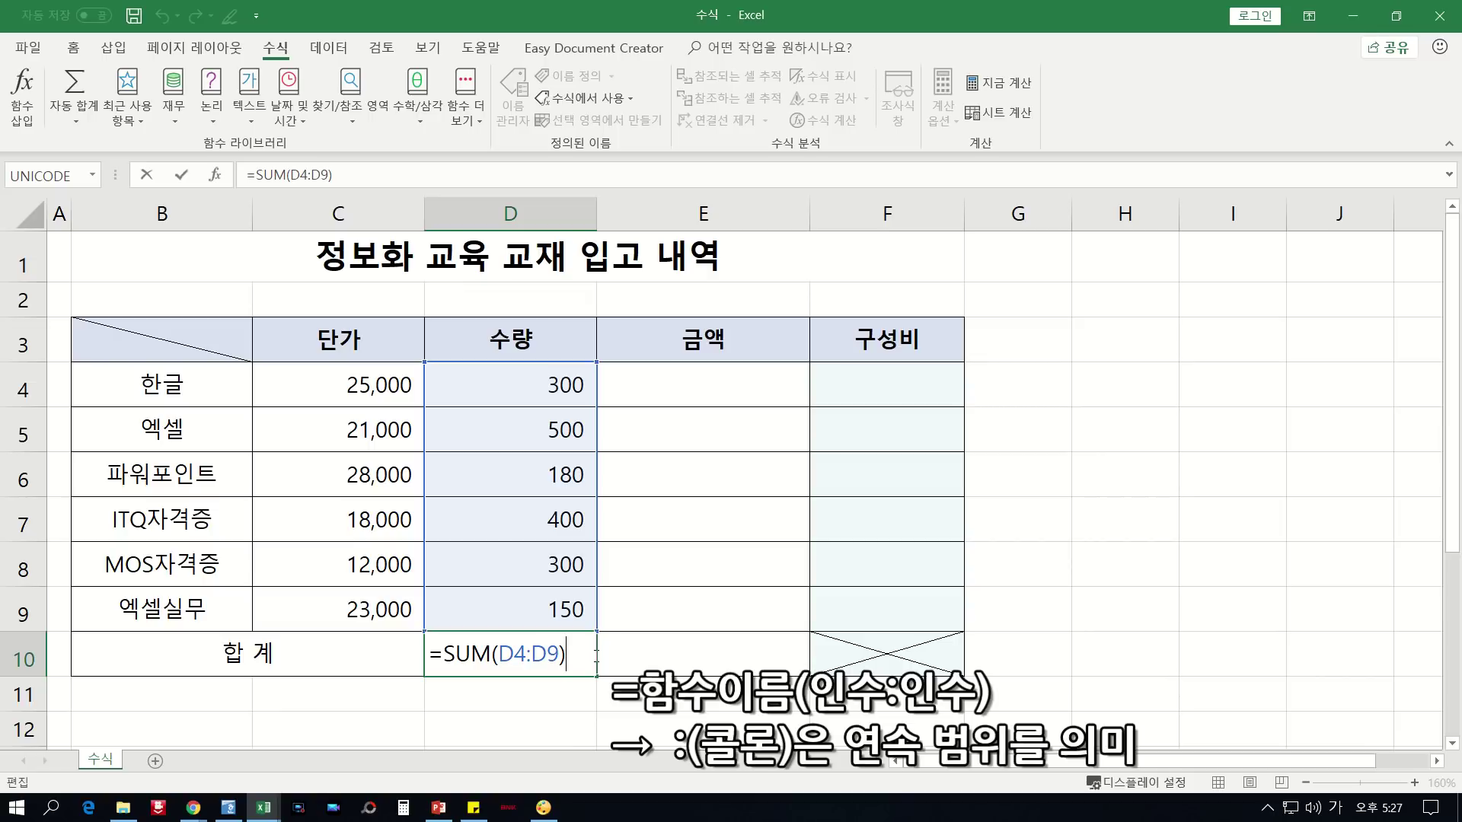
key(Return)
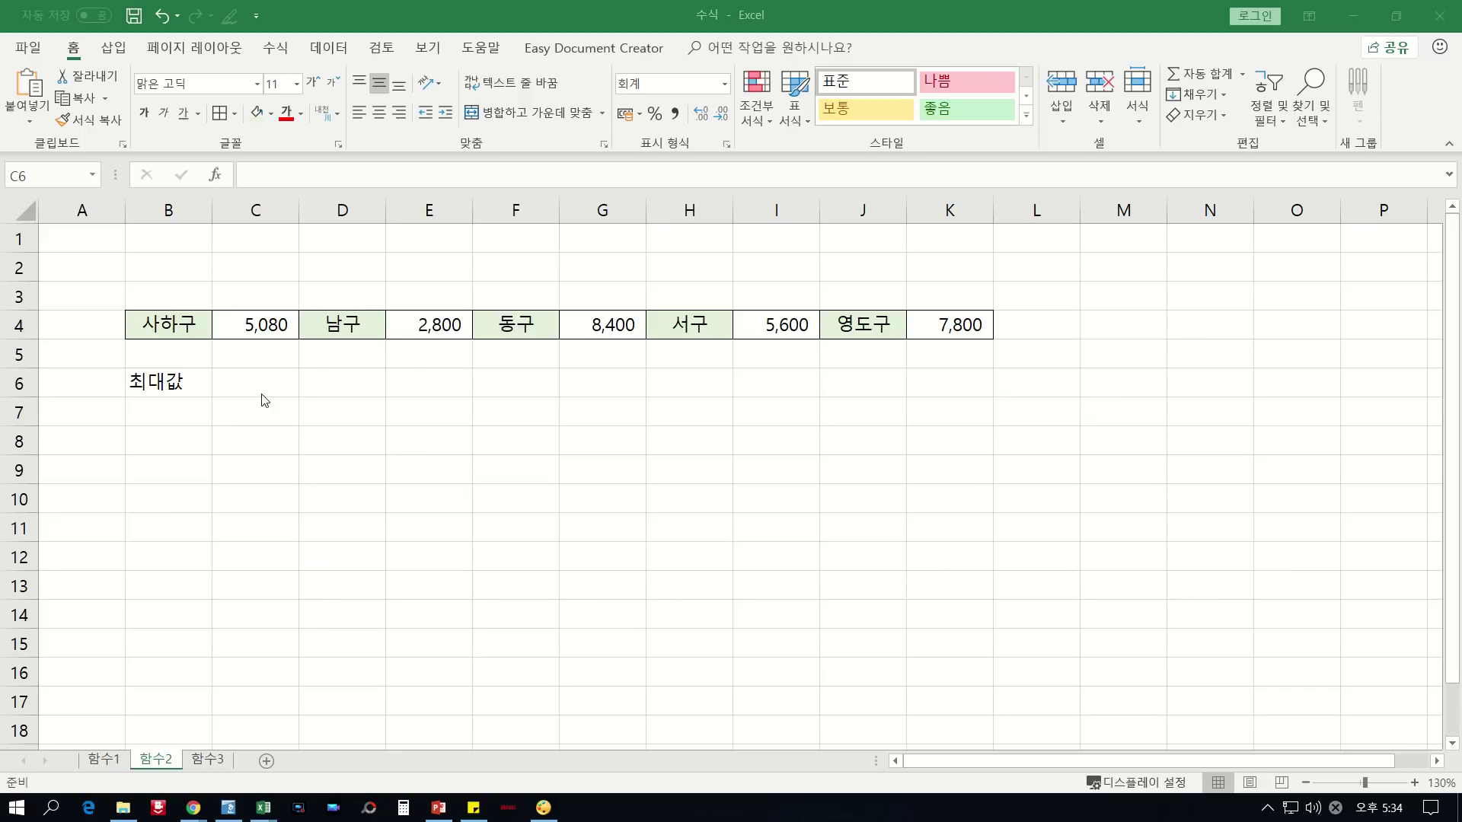
- Find the largest district value in C6 beside 최대값 with the formula =MAX(C4,E4,G4,I4,K4,K4)
click(266, 382)
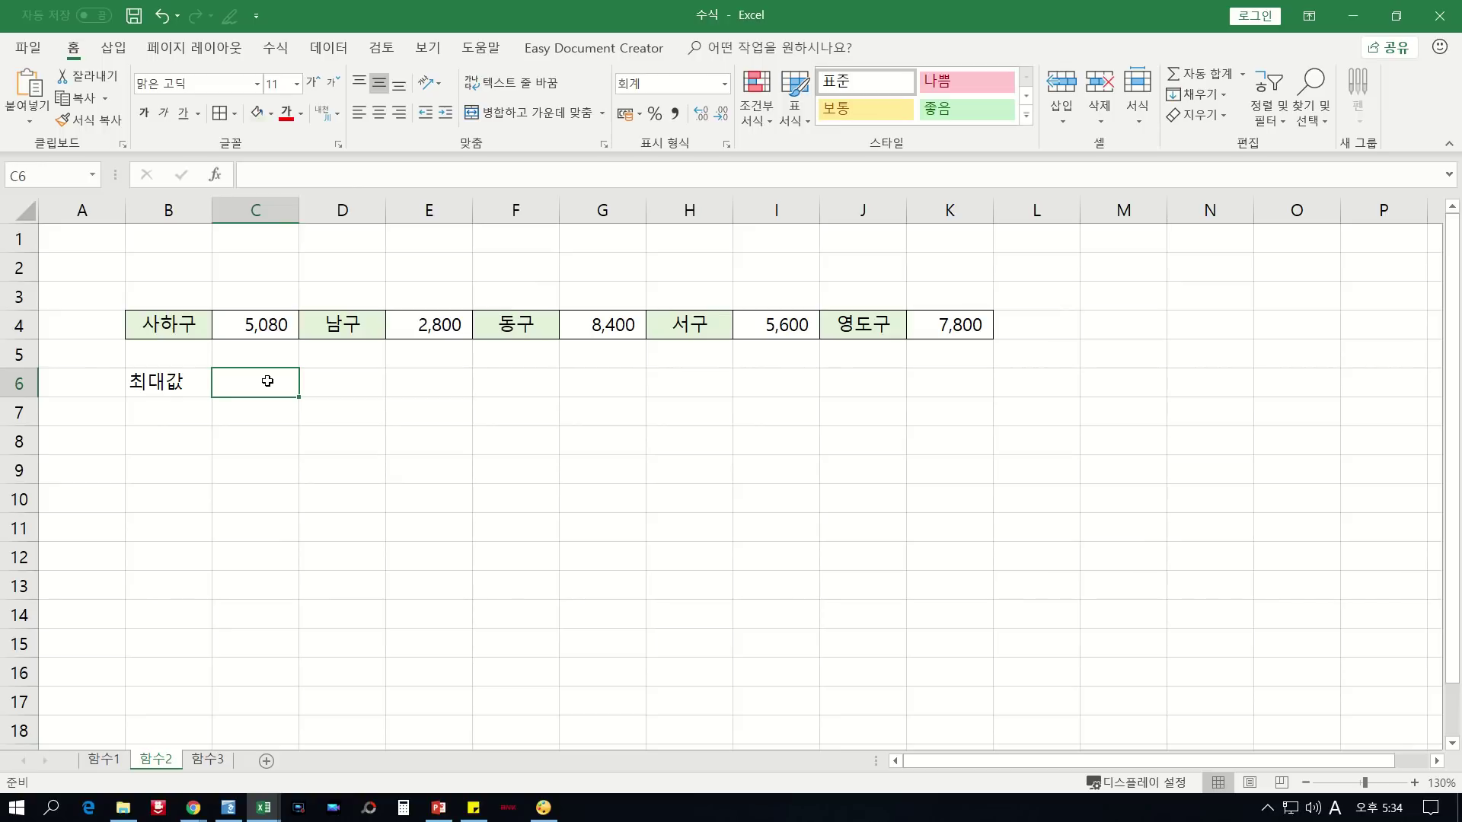
text(=)
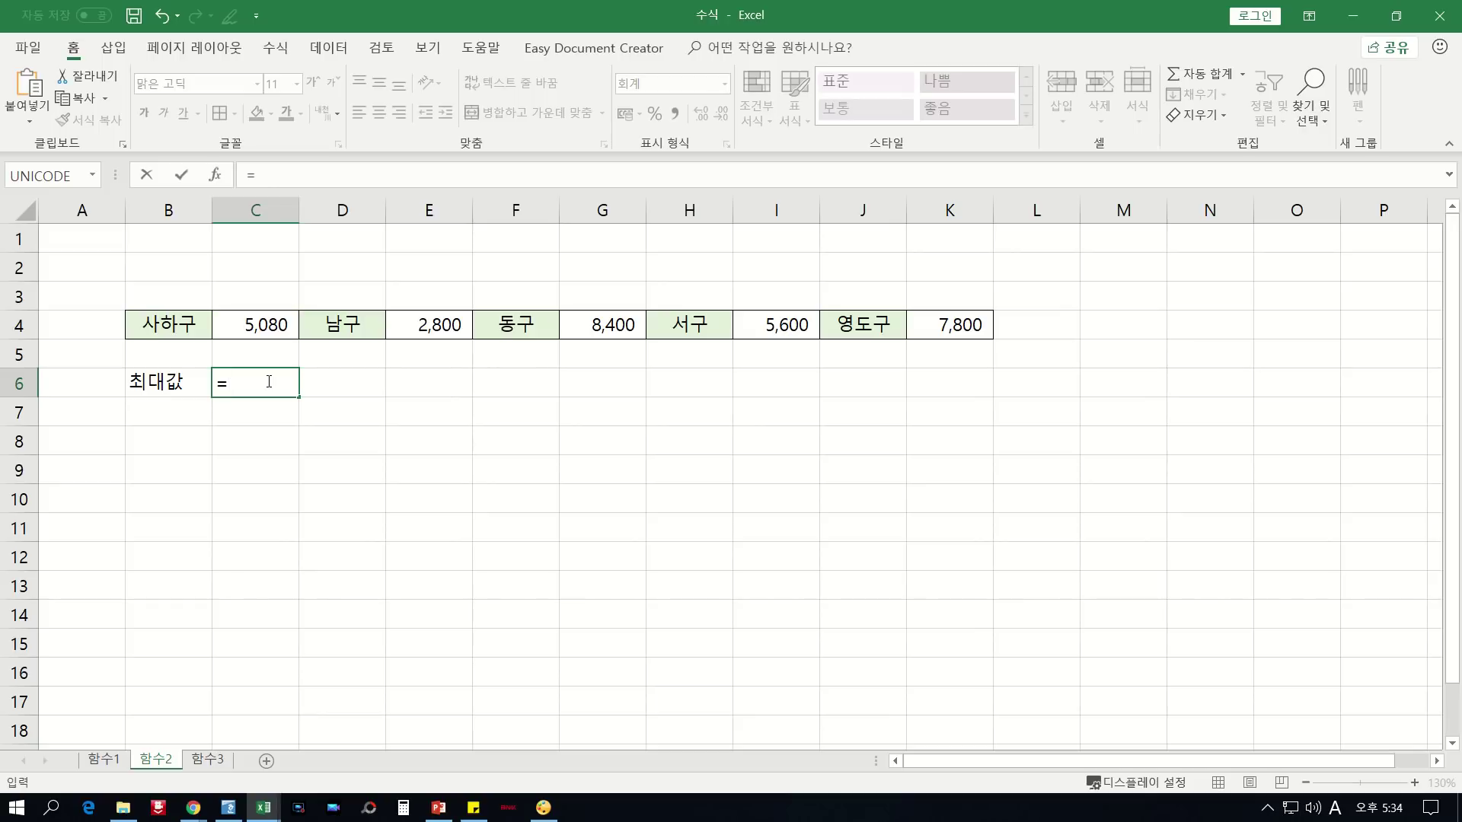
text(MAX)
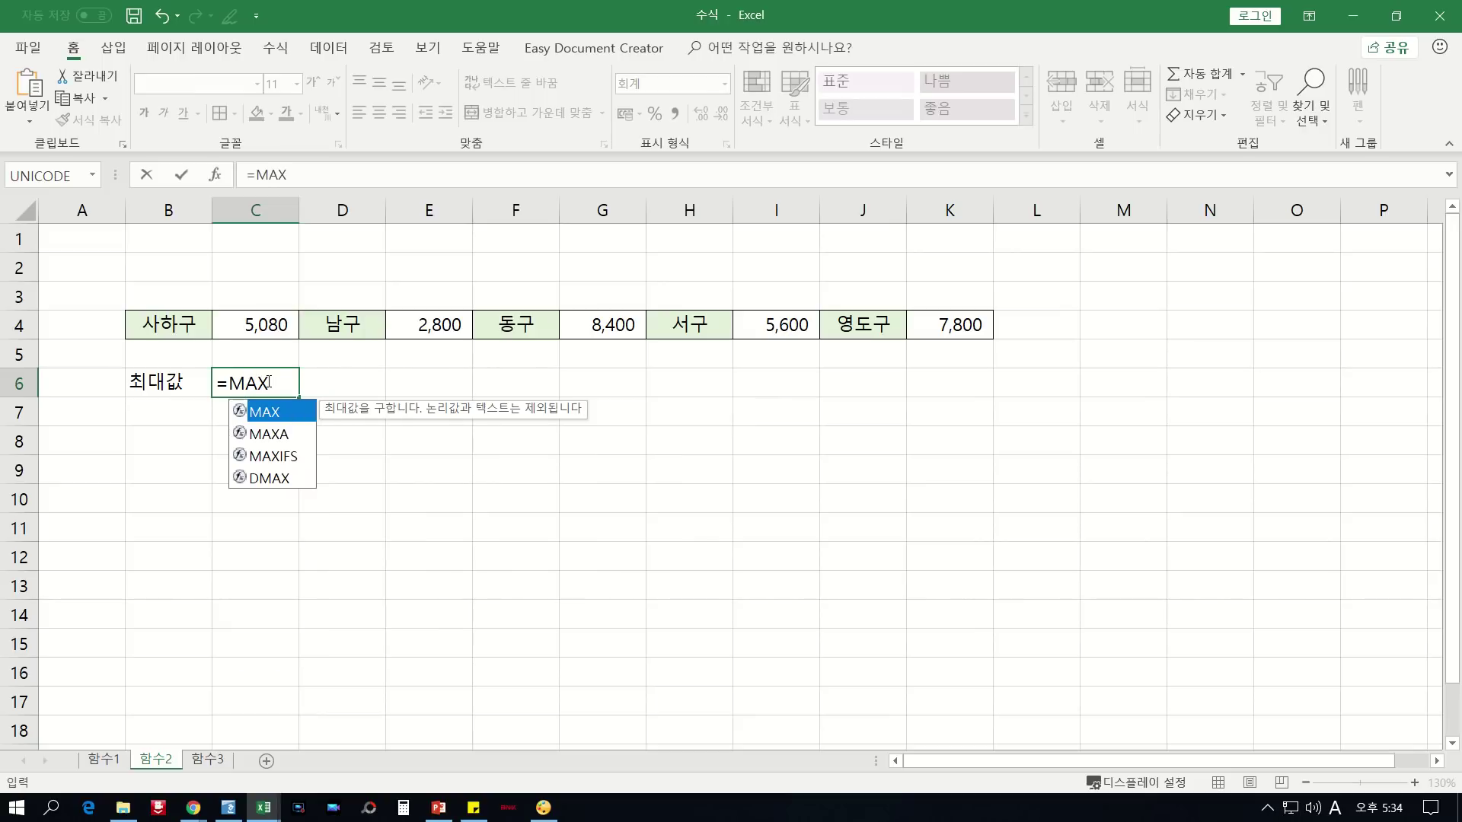
text(()
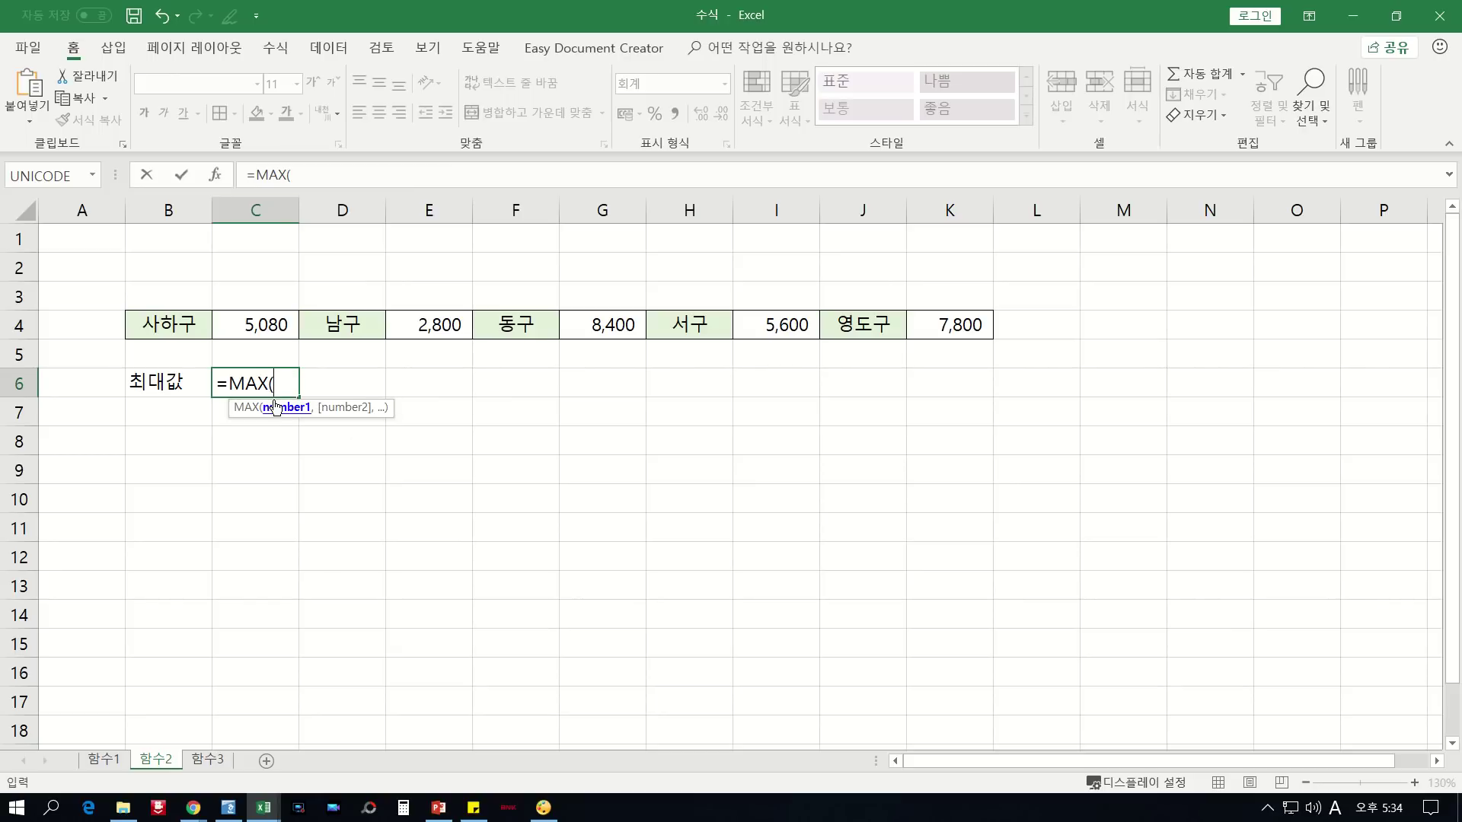
click(272, 327)
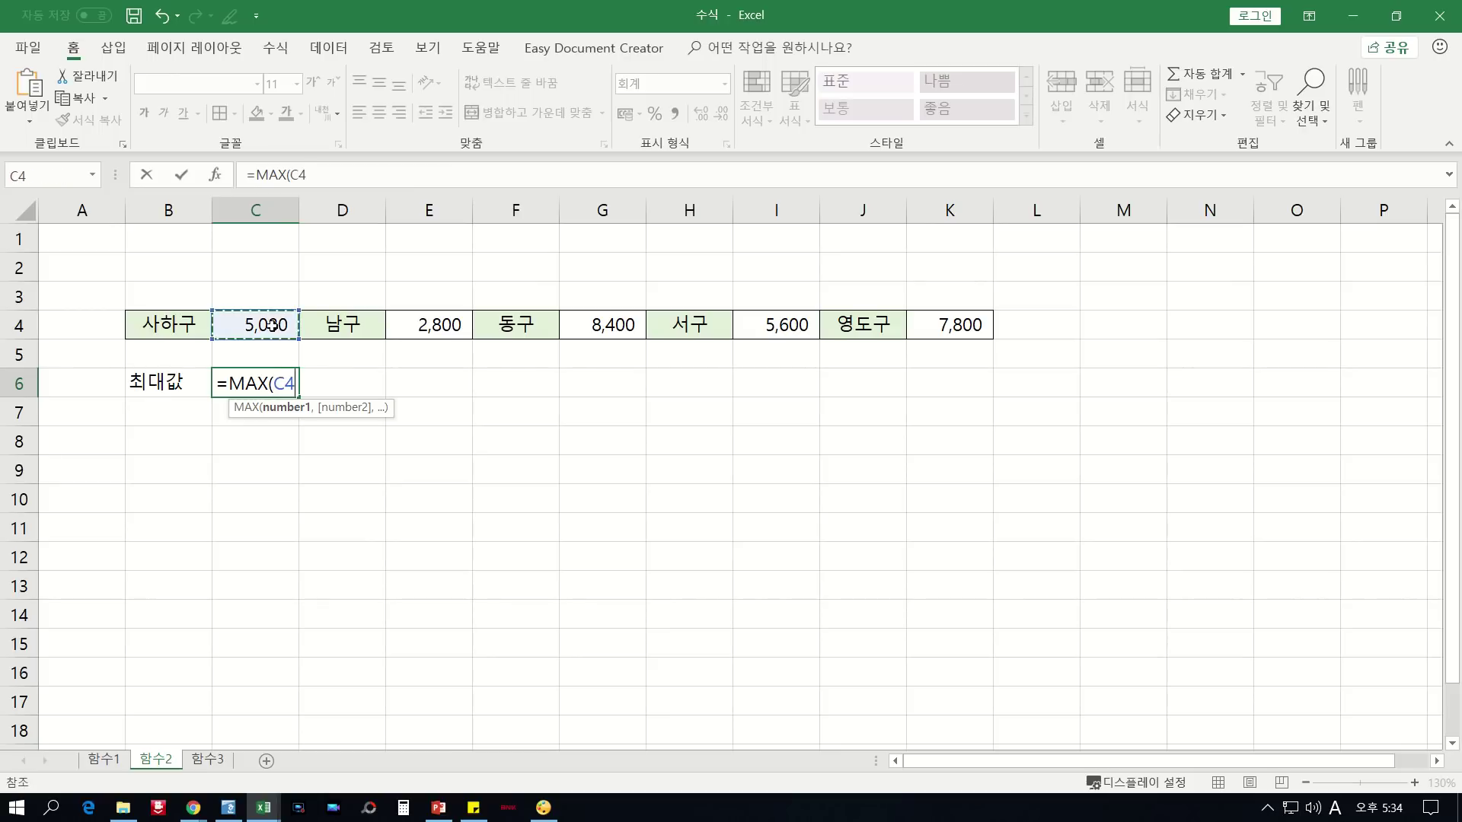
text(,)
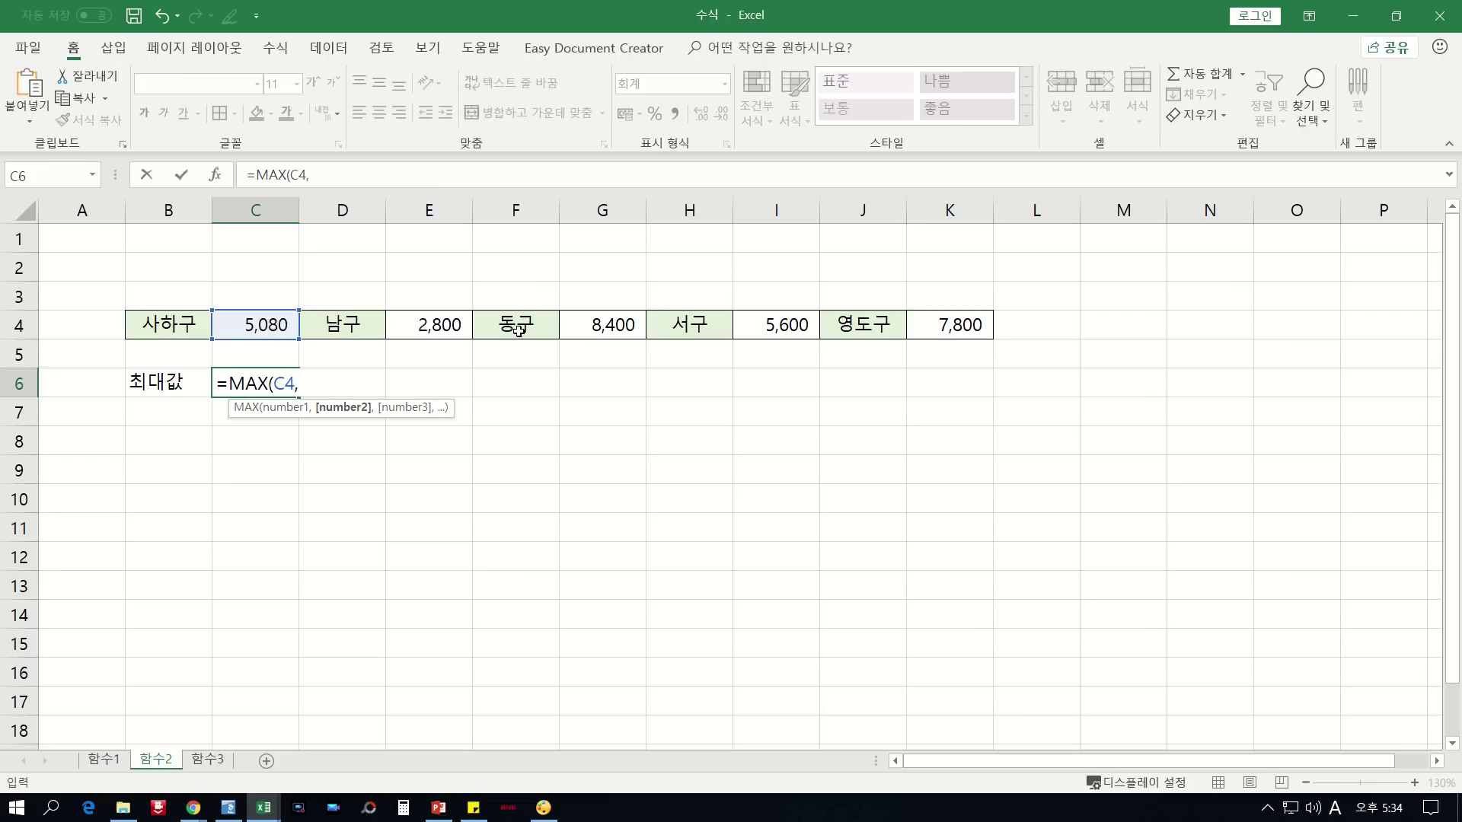
click(439, 325)
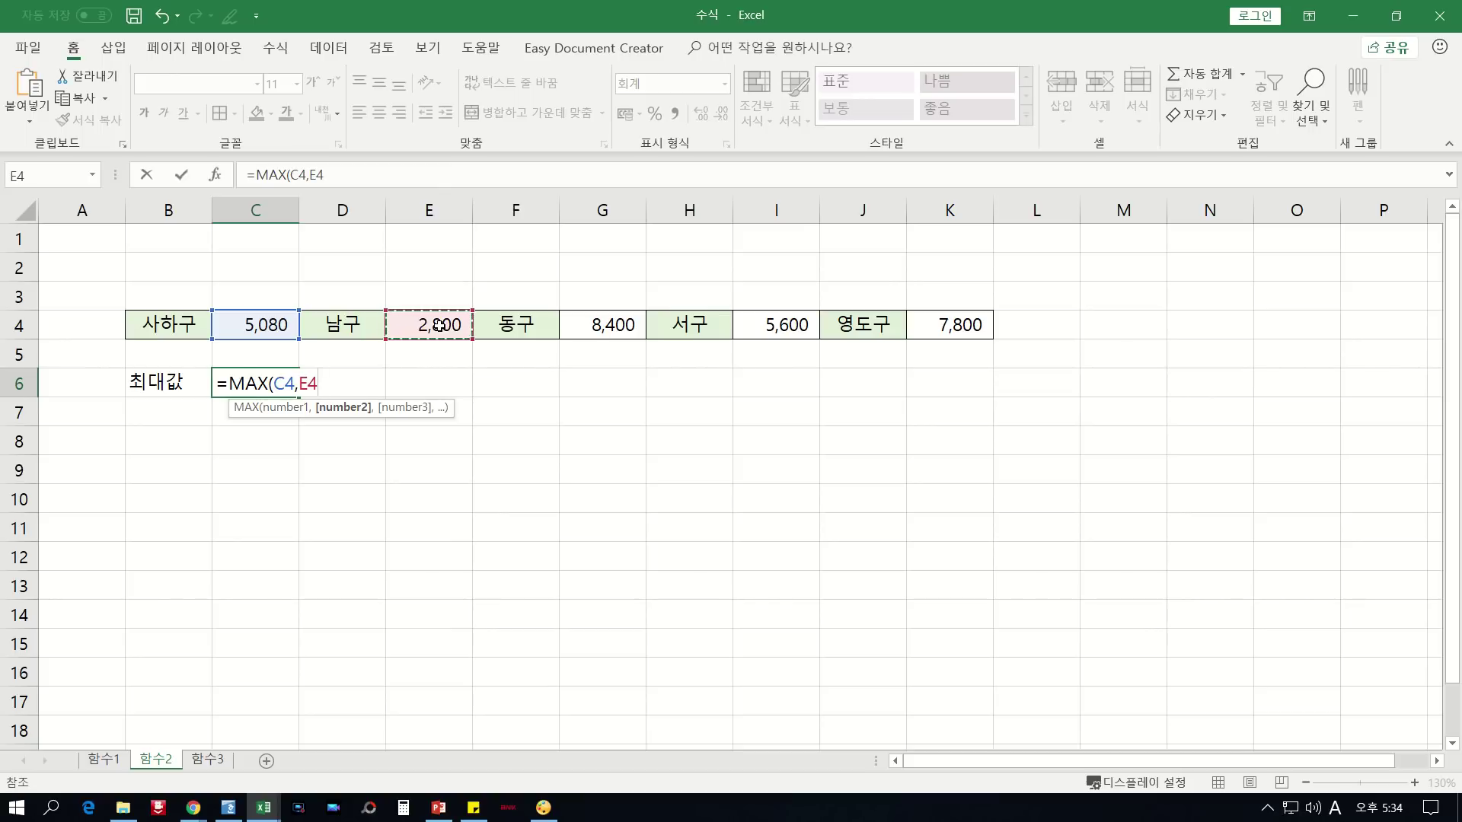
text(,)
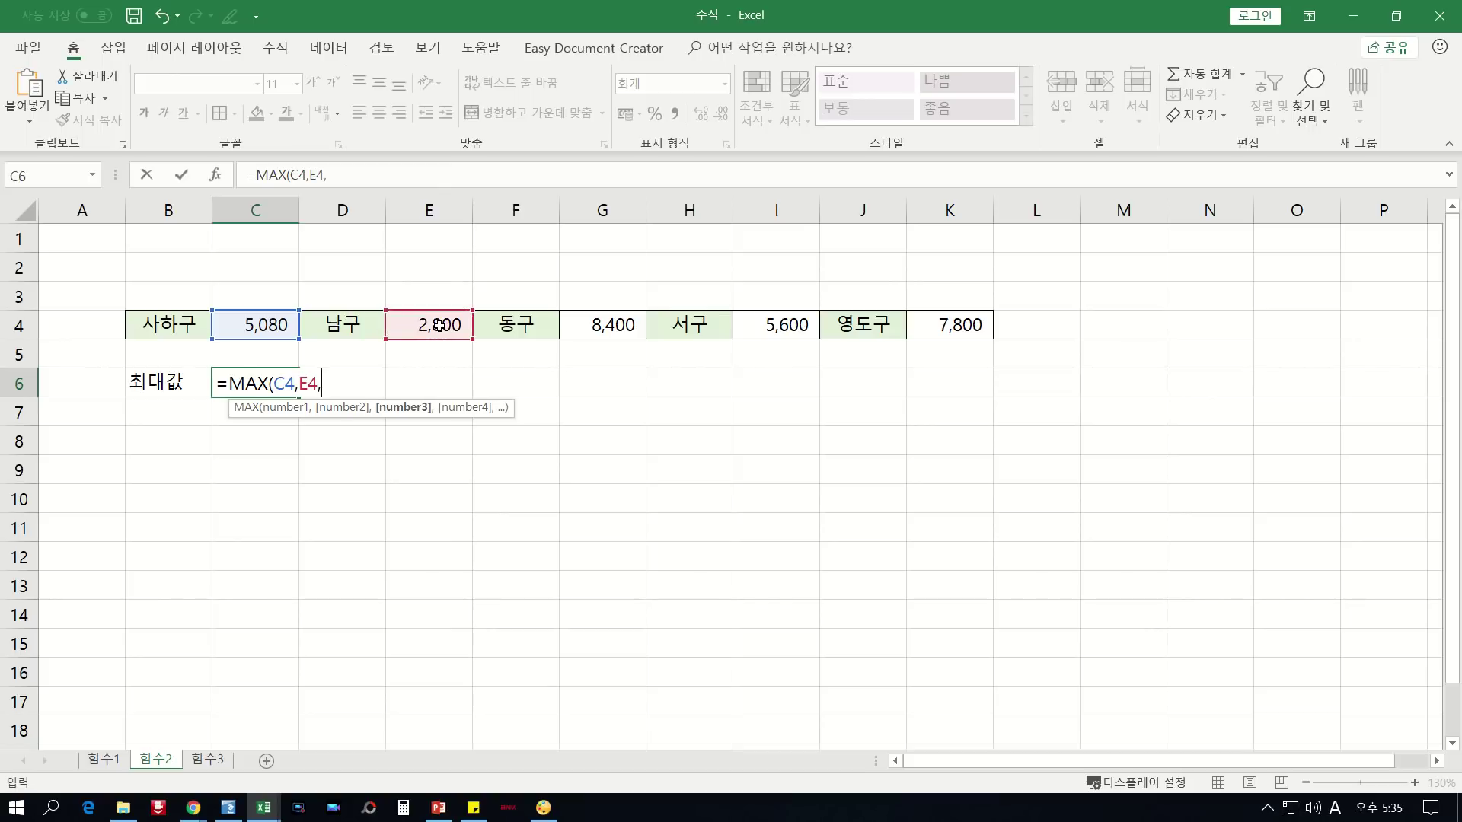
click(607, 324)
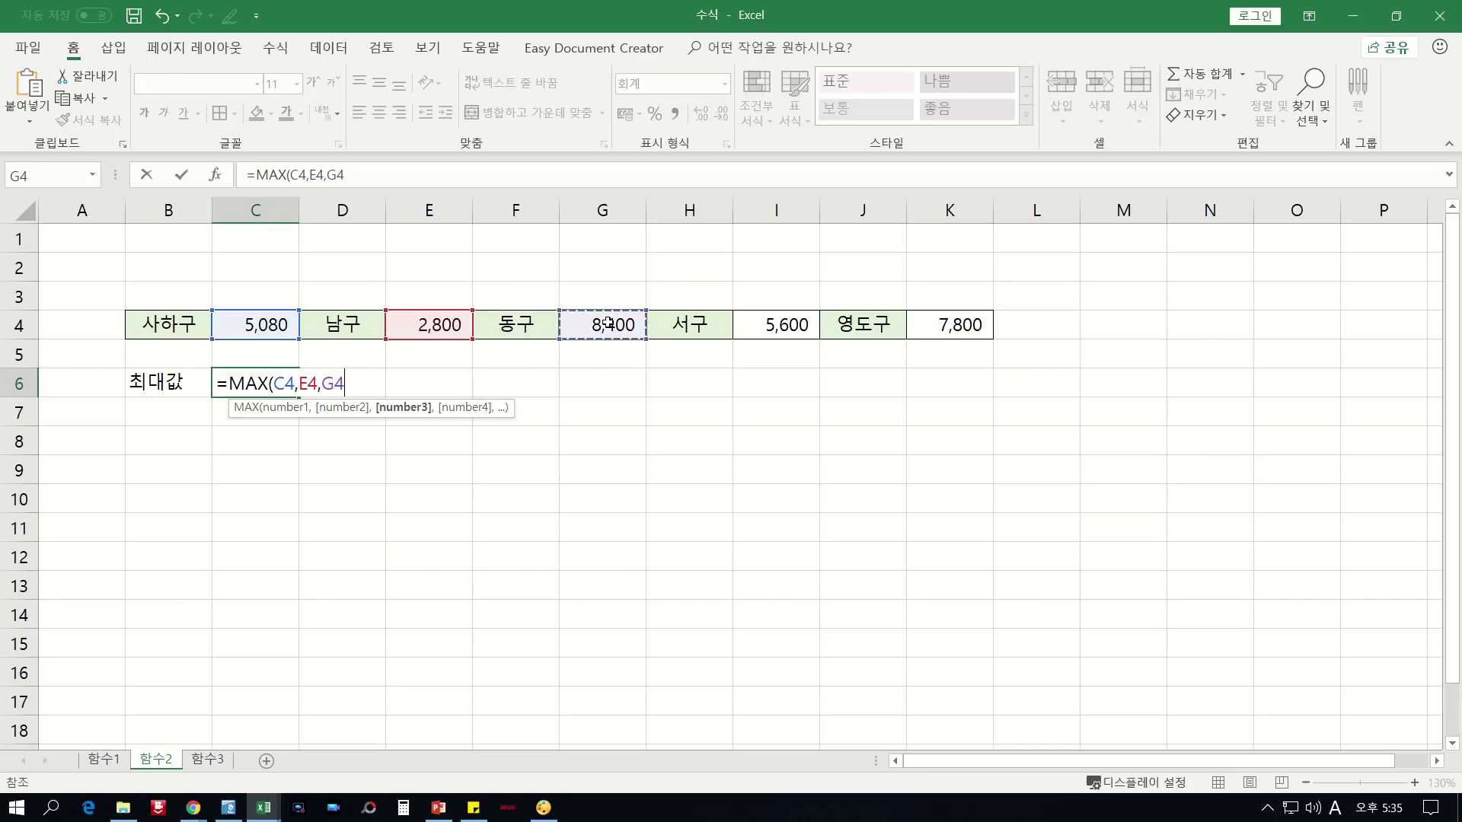
text(,)
click(789, 325)
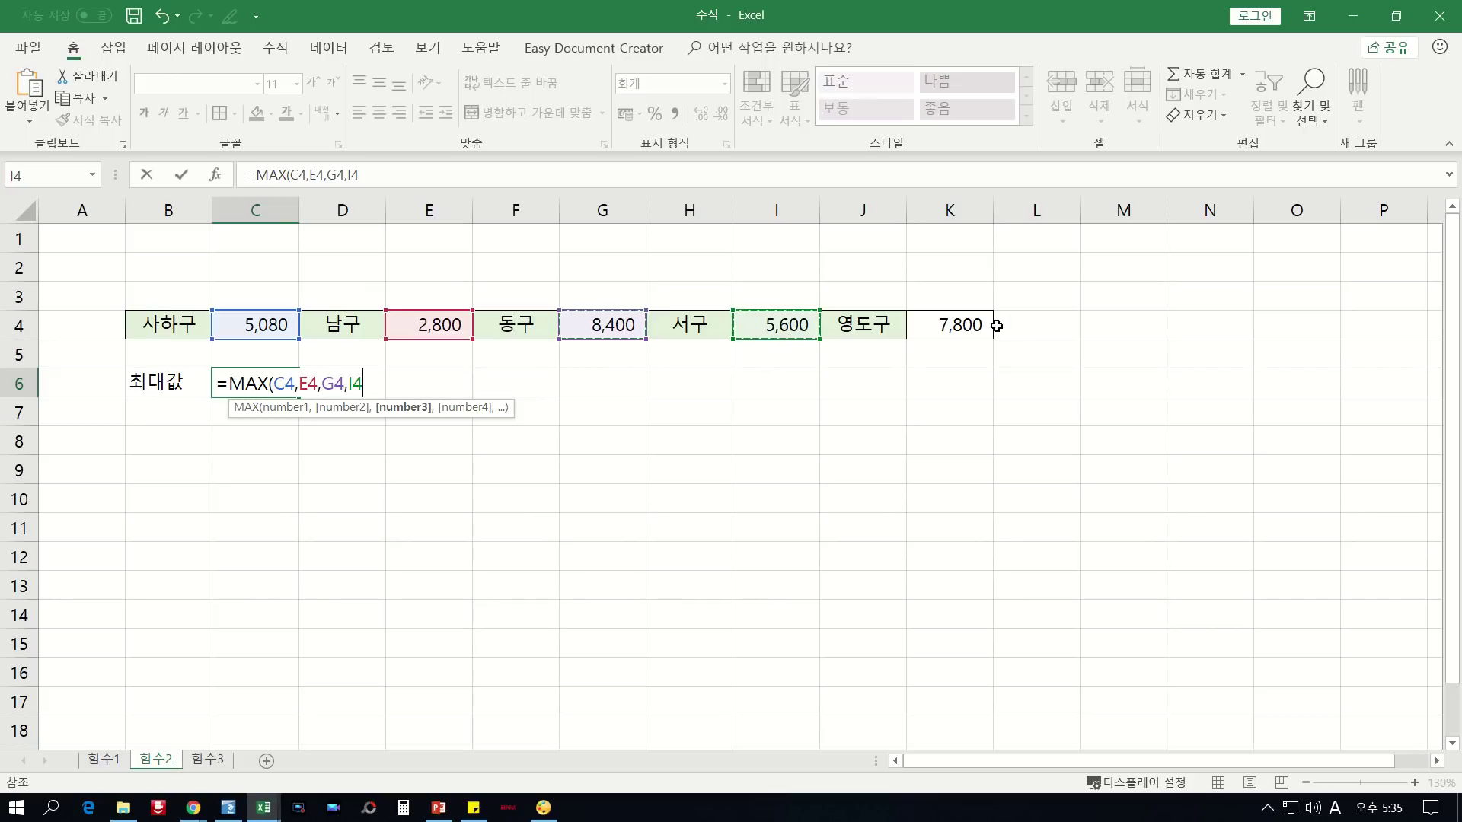
text(,)
click(971, 325)
text(,)
click(971, 325)
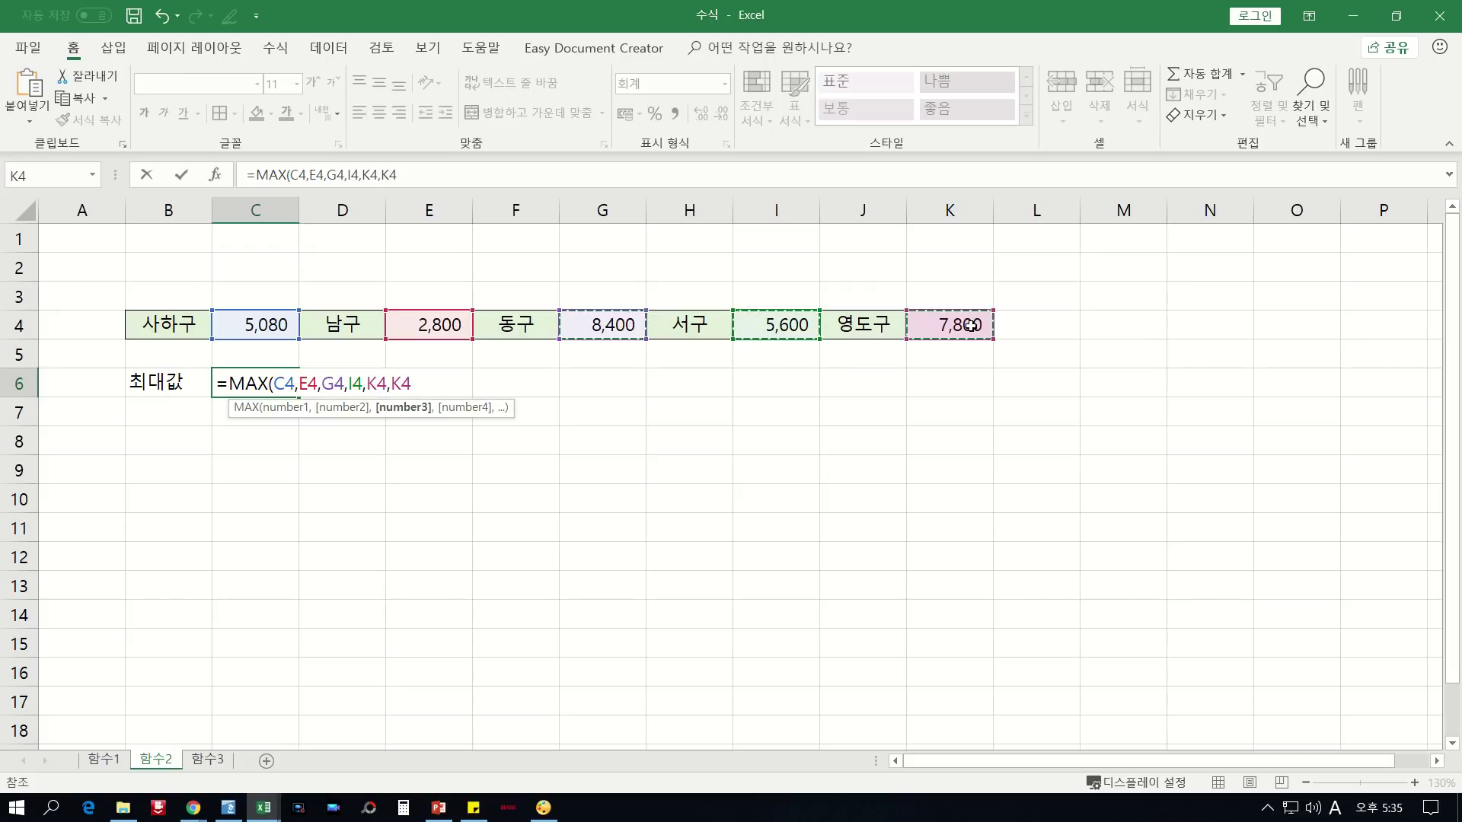
text())
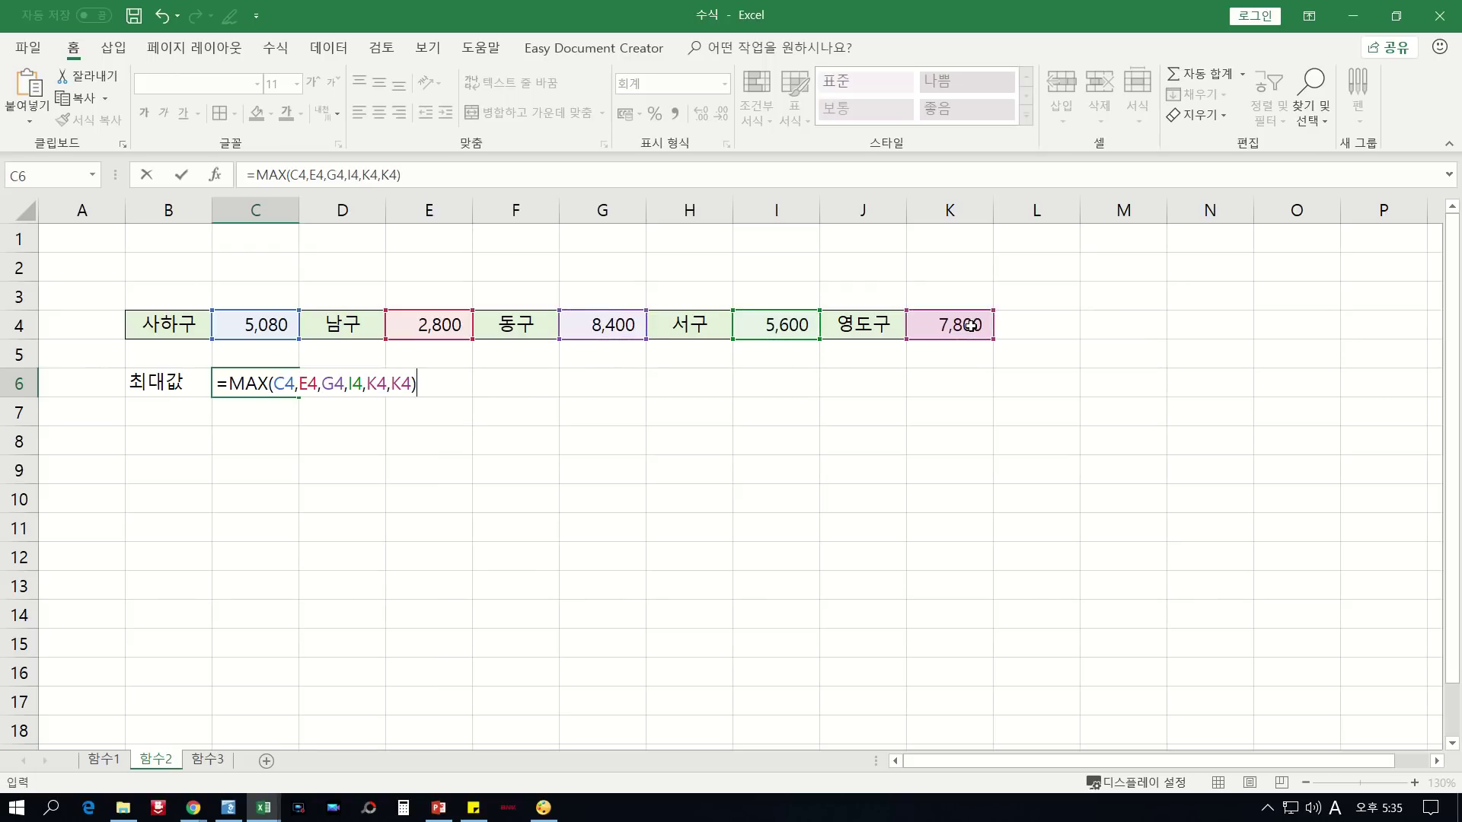
key(Return)
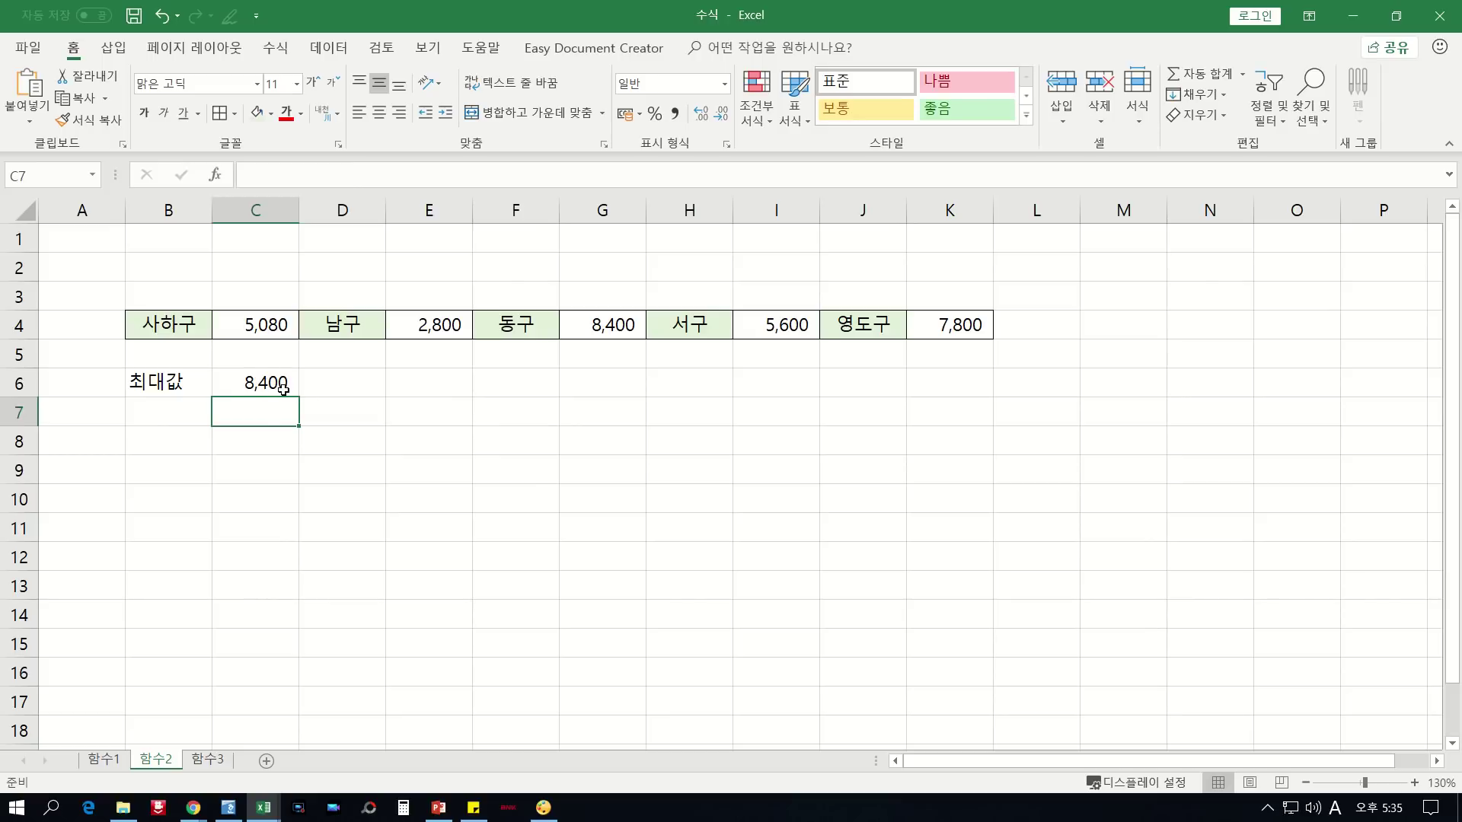
- Examine how the separate cell arguments are listed in the MAX formula in C6
scroll(261, 424, up, 4)
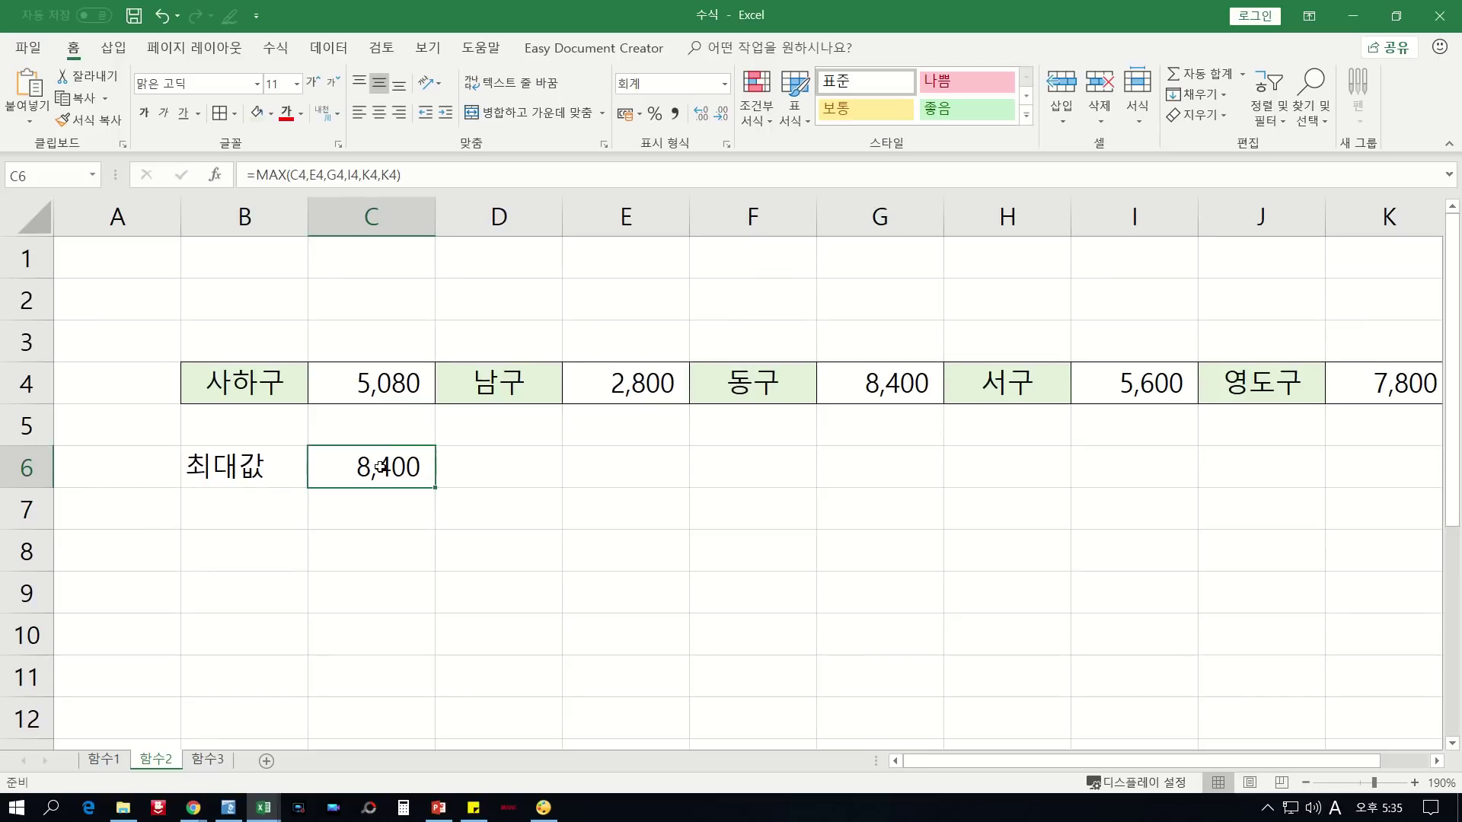
double_click(381, 467)
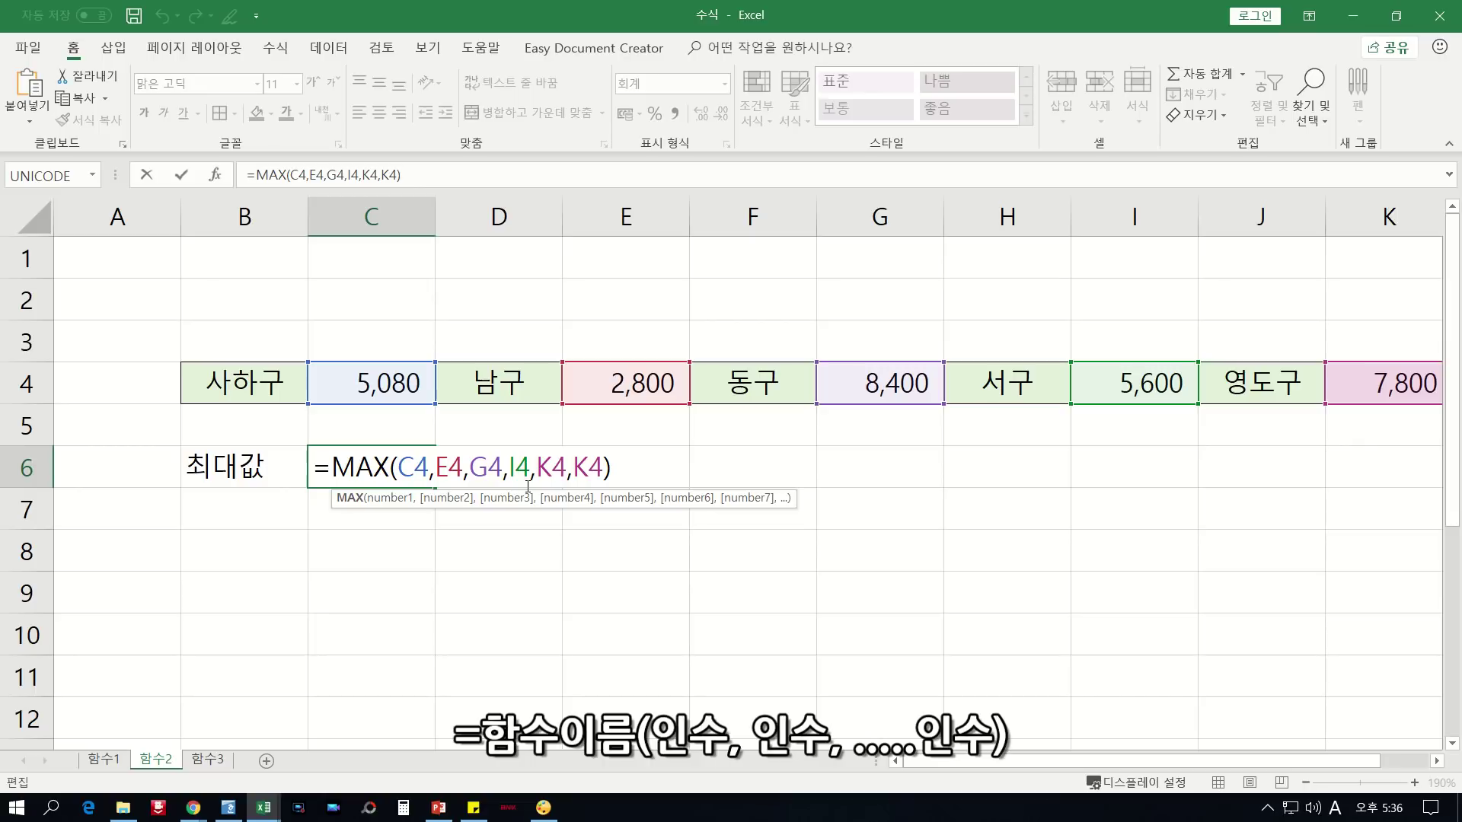
click(662, 467)
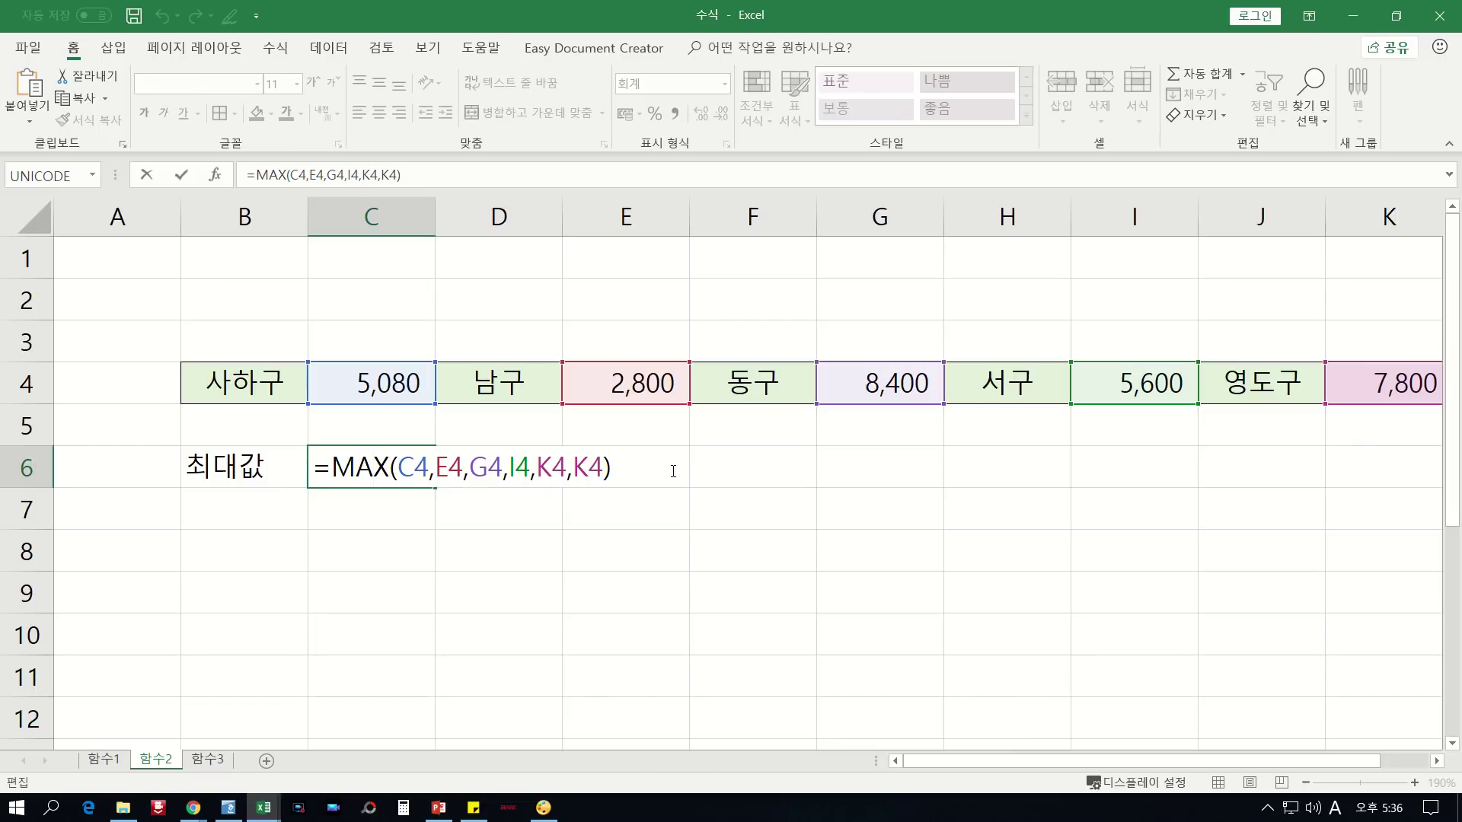
key(Return)
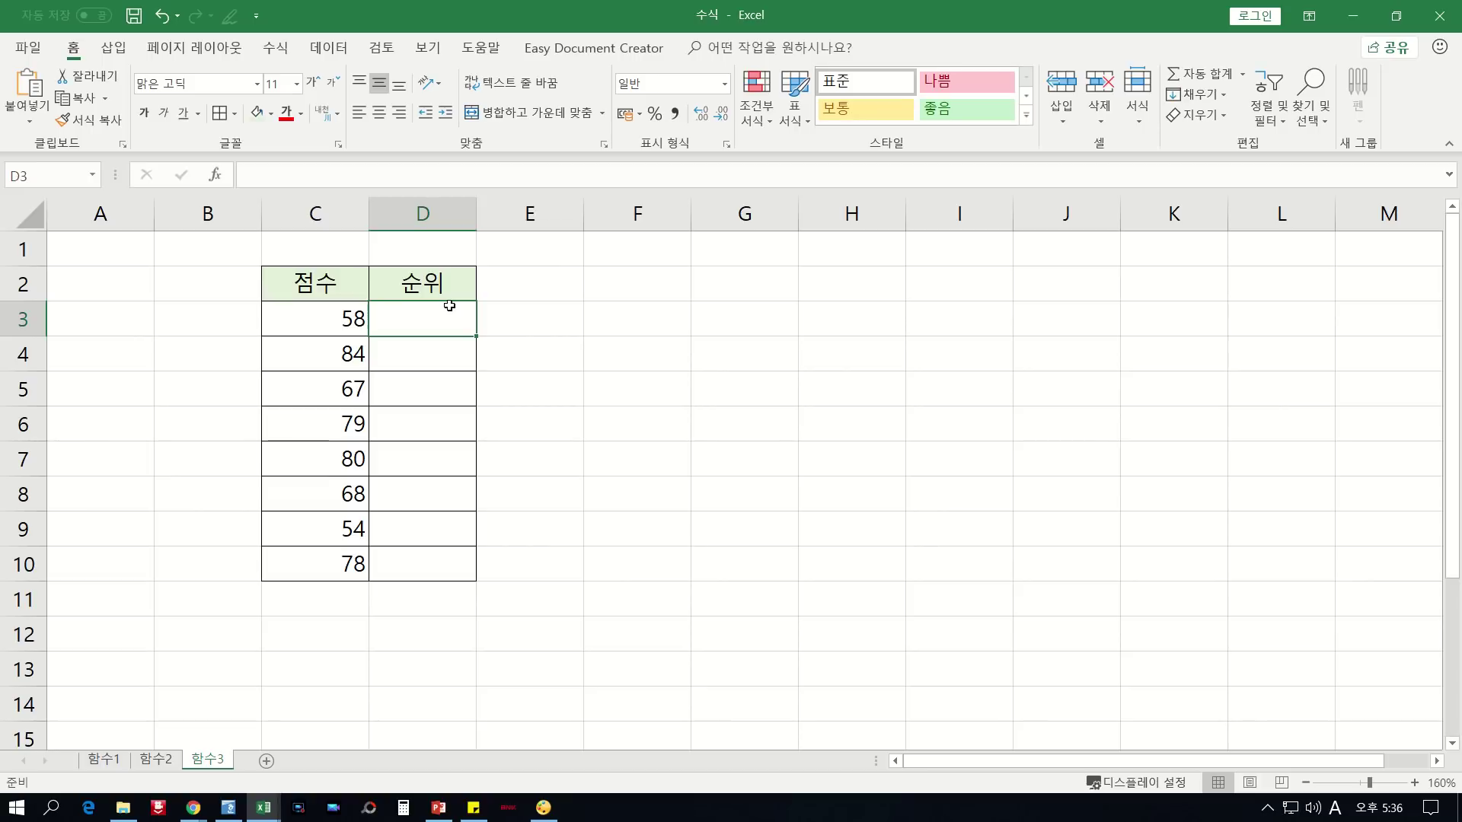
- Rank the first score in D3 under 순위 with the formula =RANK(C3,C3:C10)
text(=RANK)
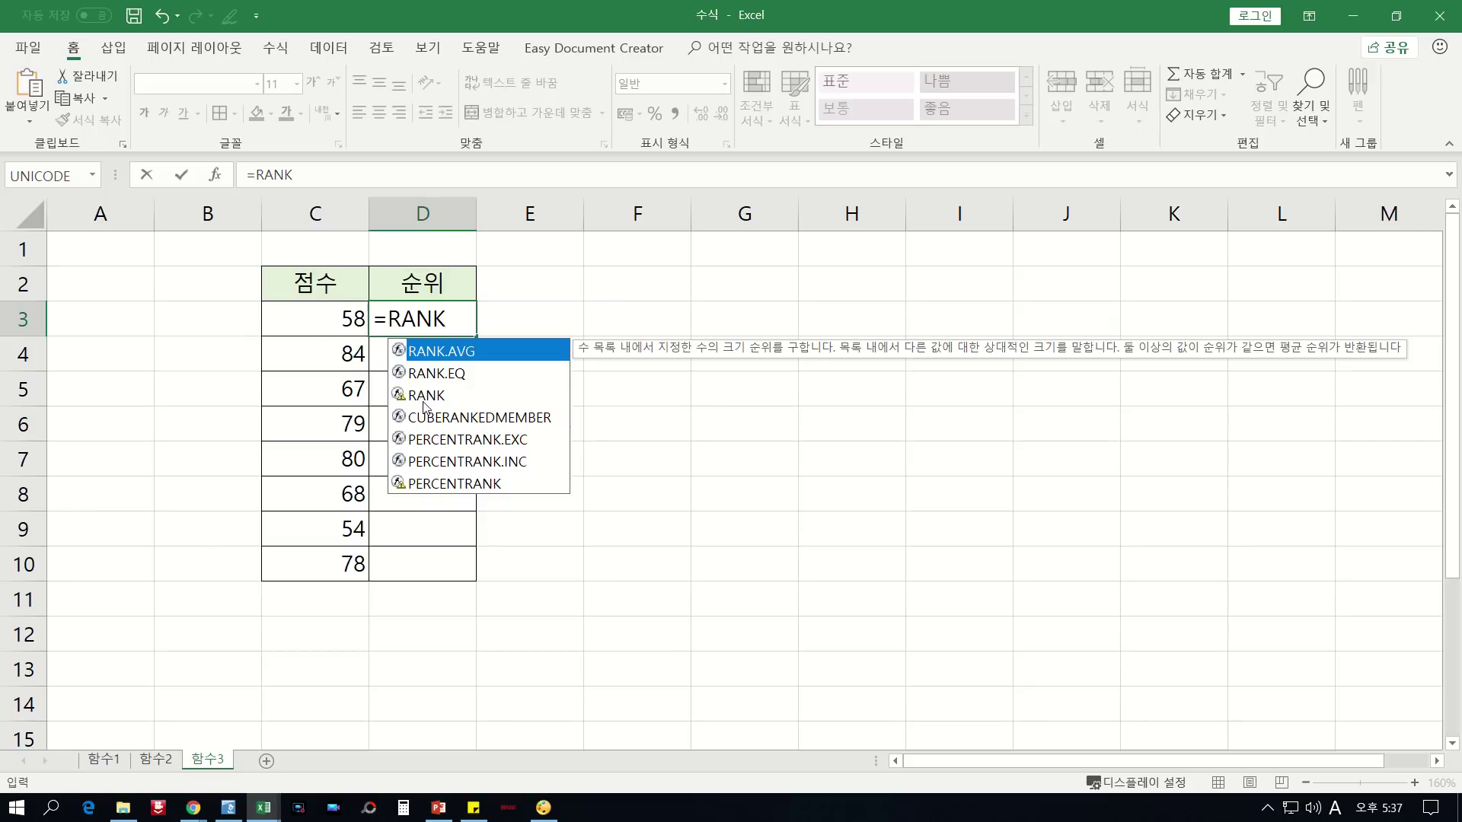
text(()
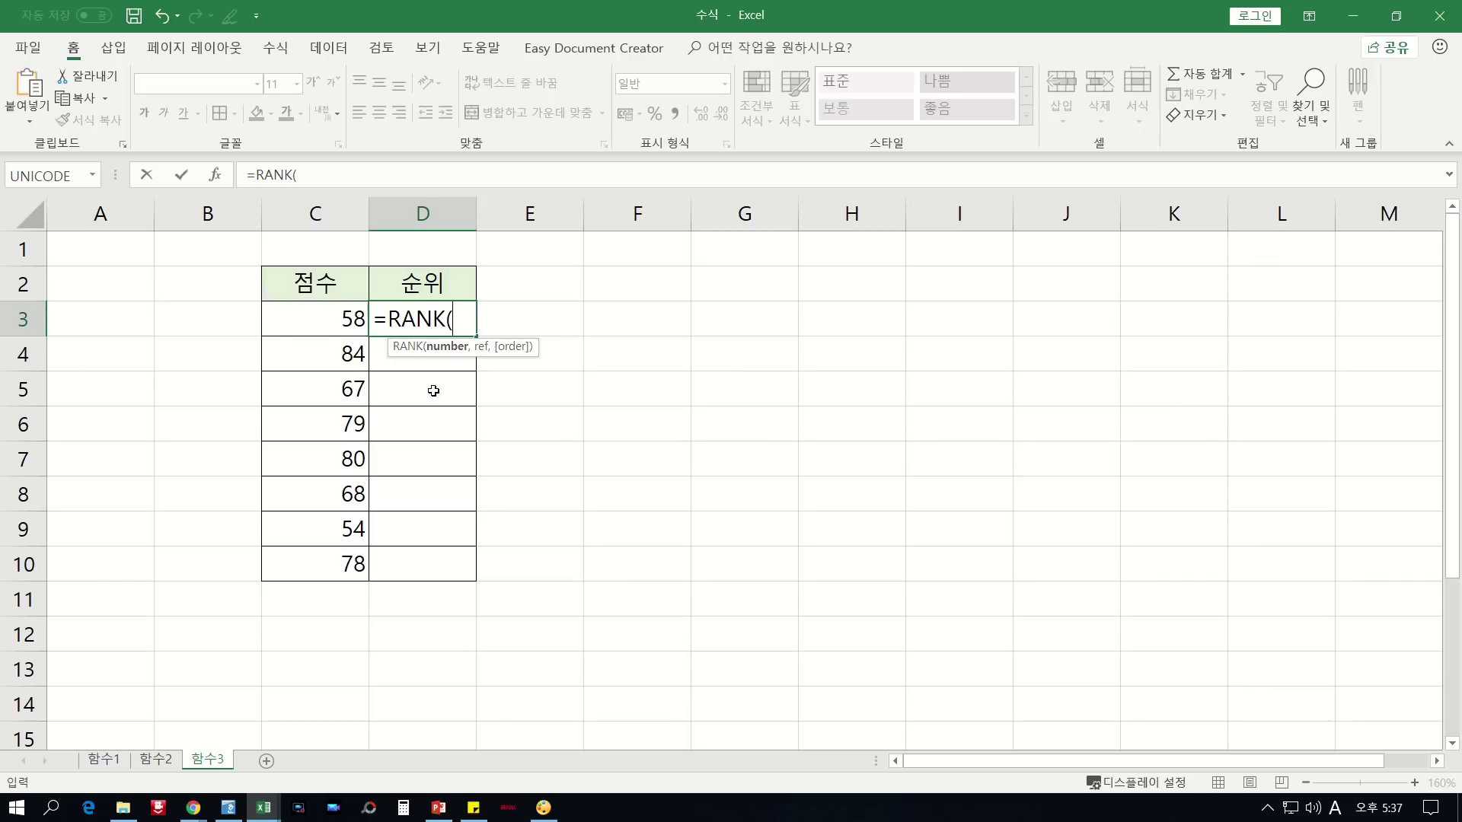
click(356, 331)
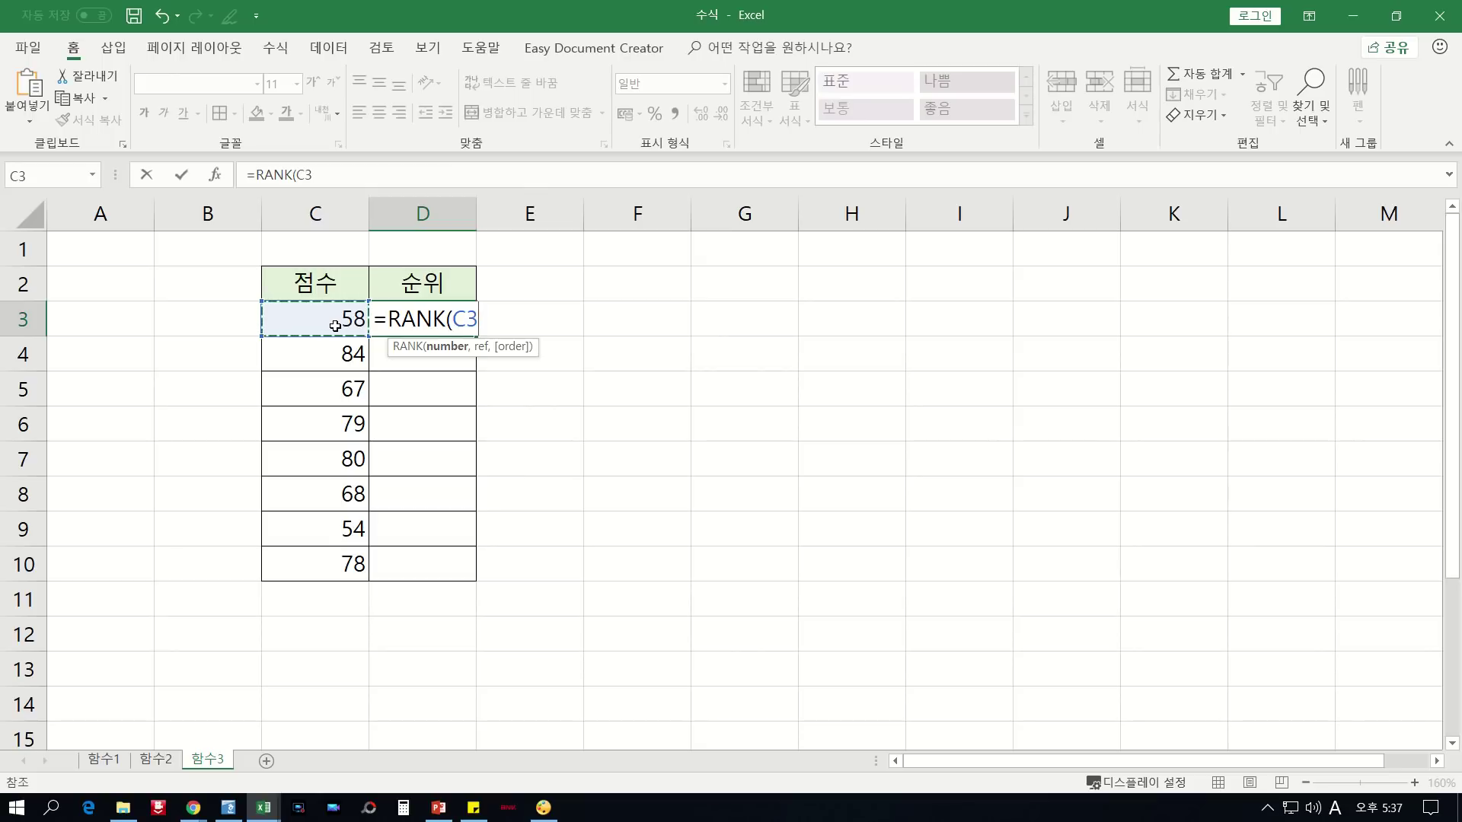
text(,)
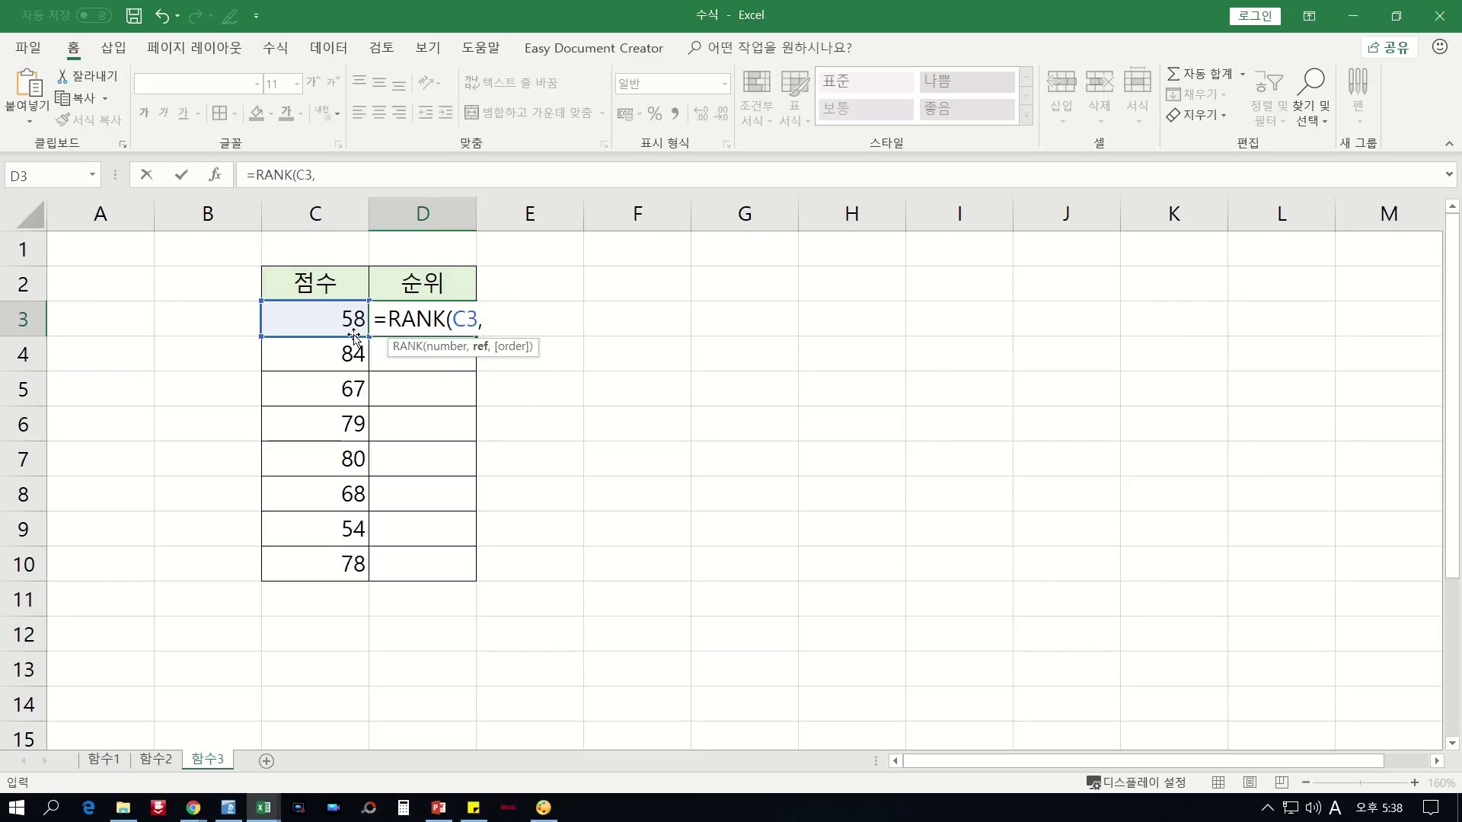
drag(324, 316, 318, 559)
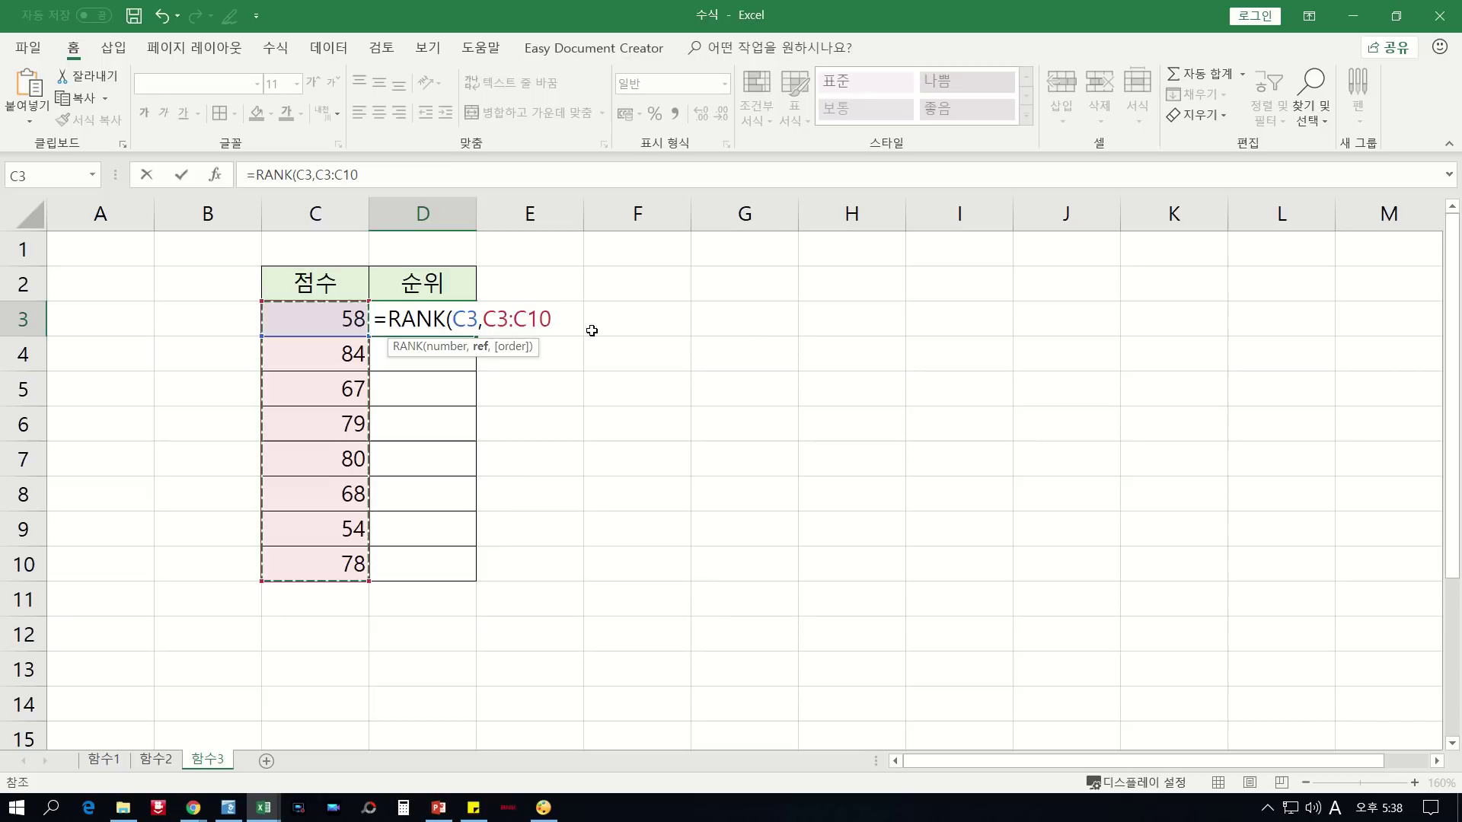
text())
key(Return)
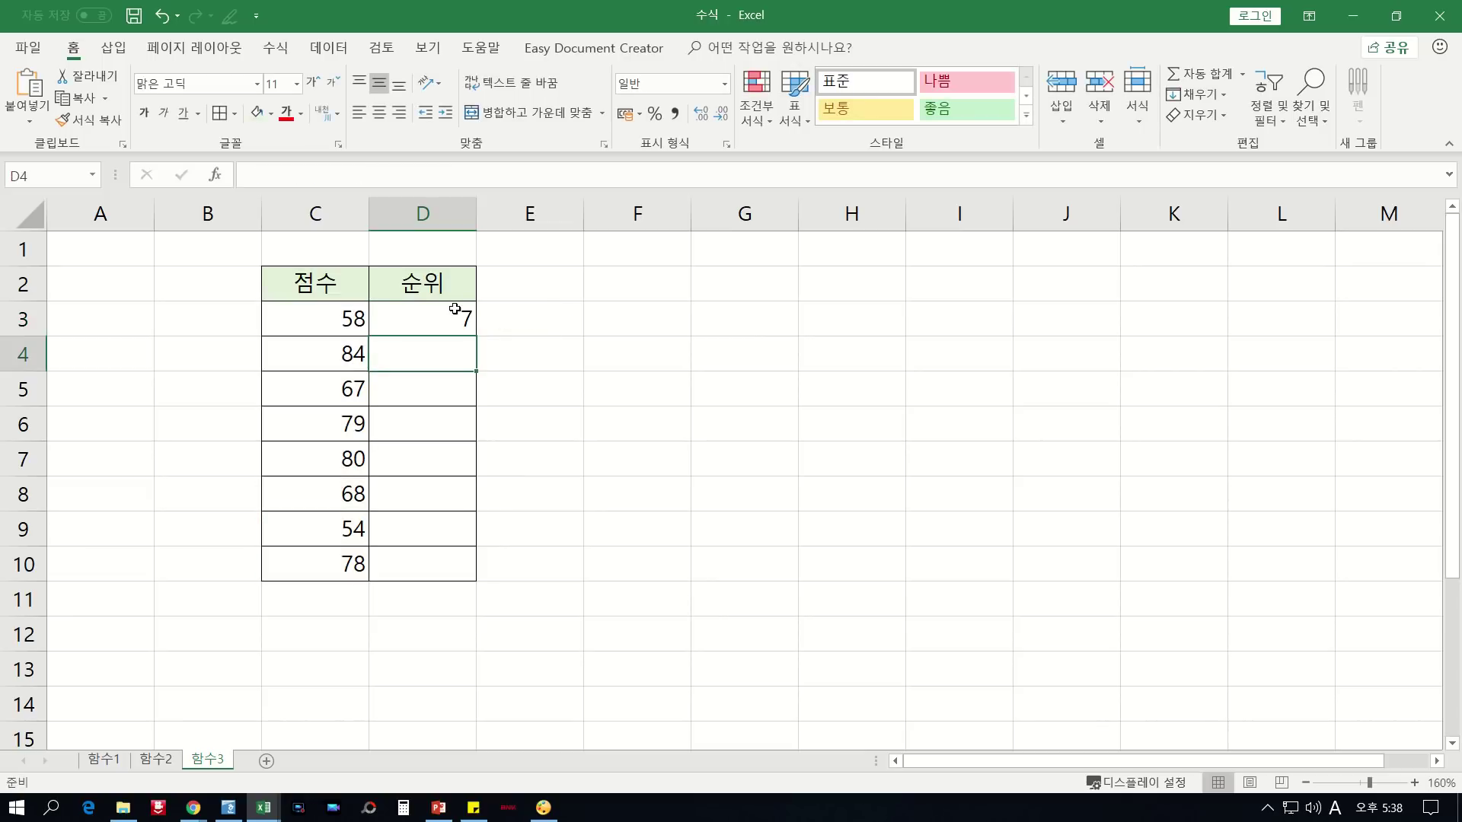
- Make the score range in D3's RANK formula absolute so it reads =RANK(C3,$C$3:$C$10)
click(457, 313)
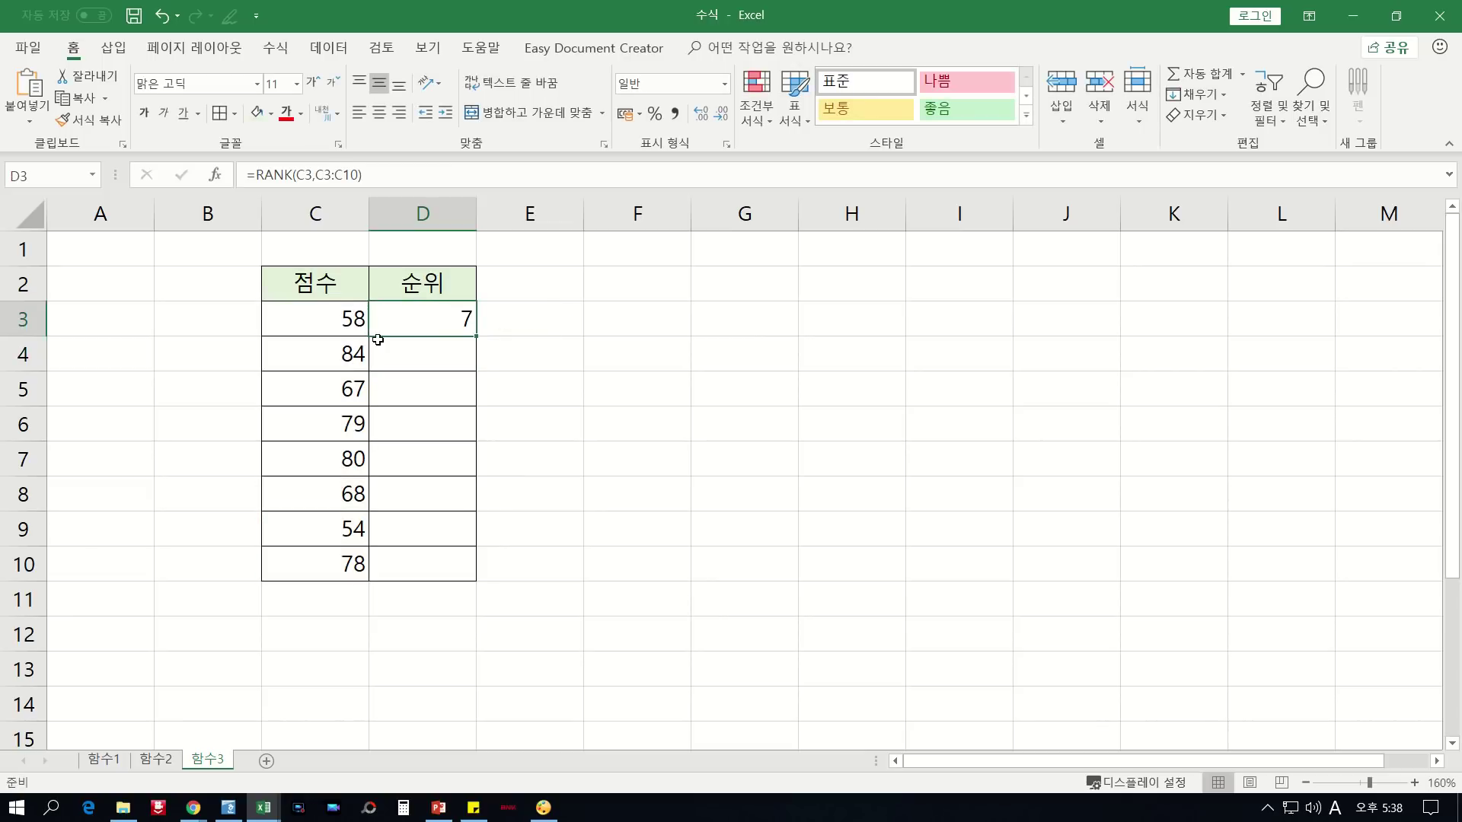
double_click(447, 313)
click(515, 322)
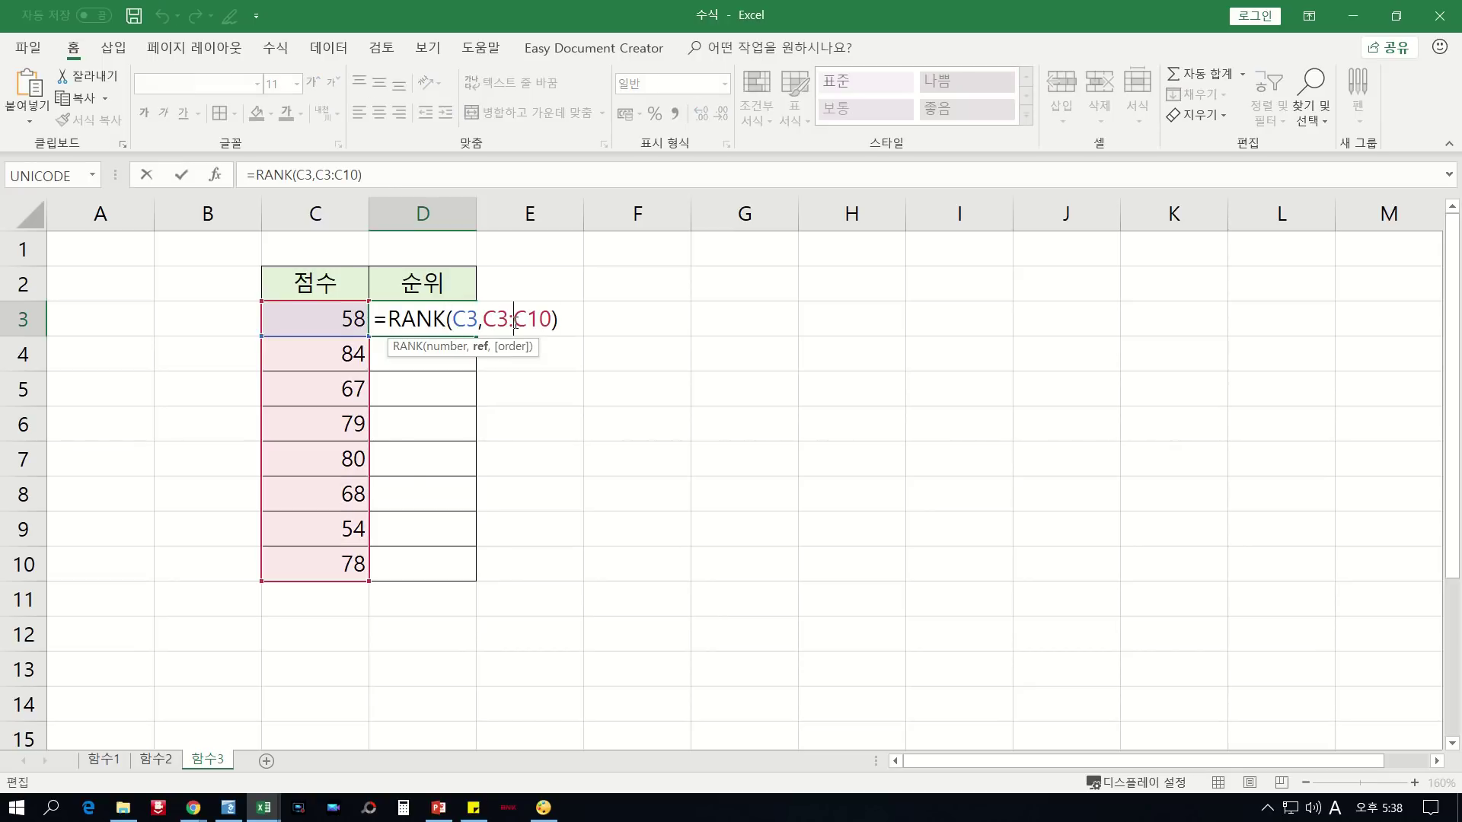
drag(482, 318, 552, 318)
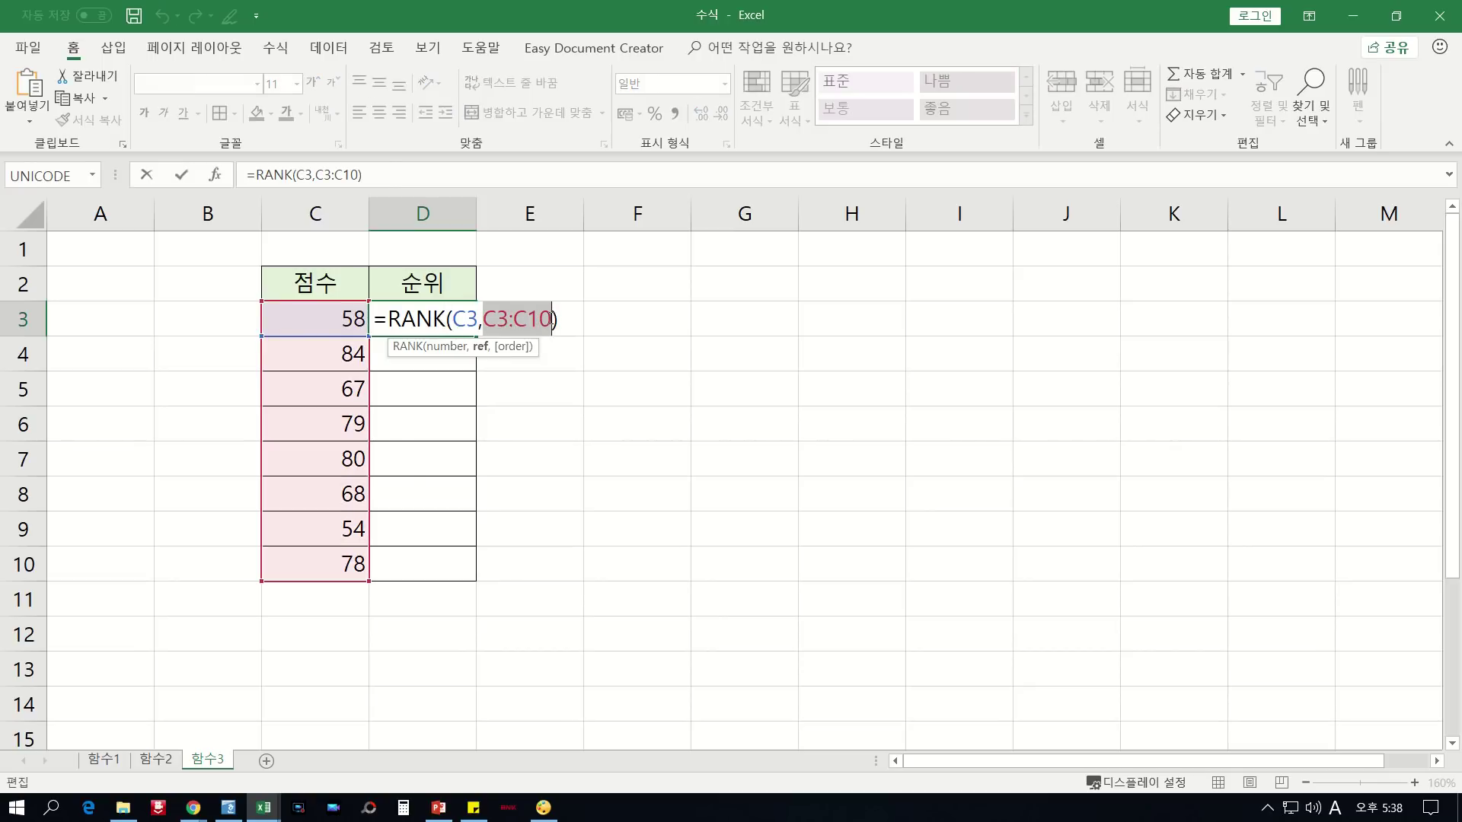
key(F4)
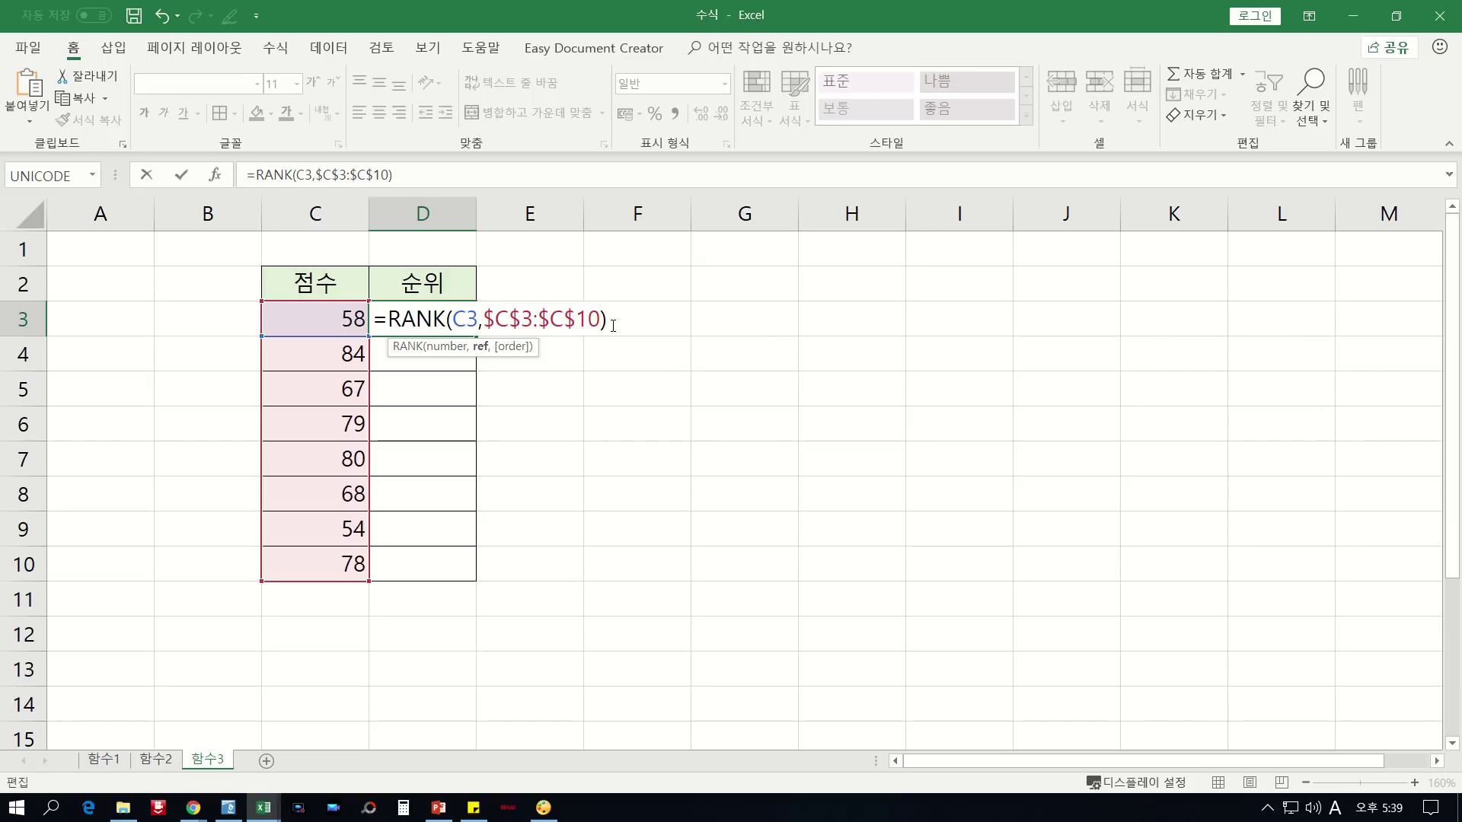
key(Return)
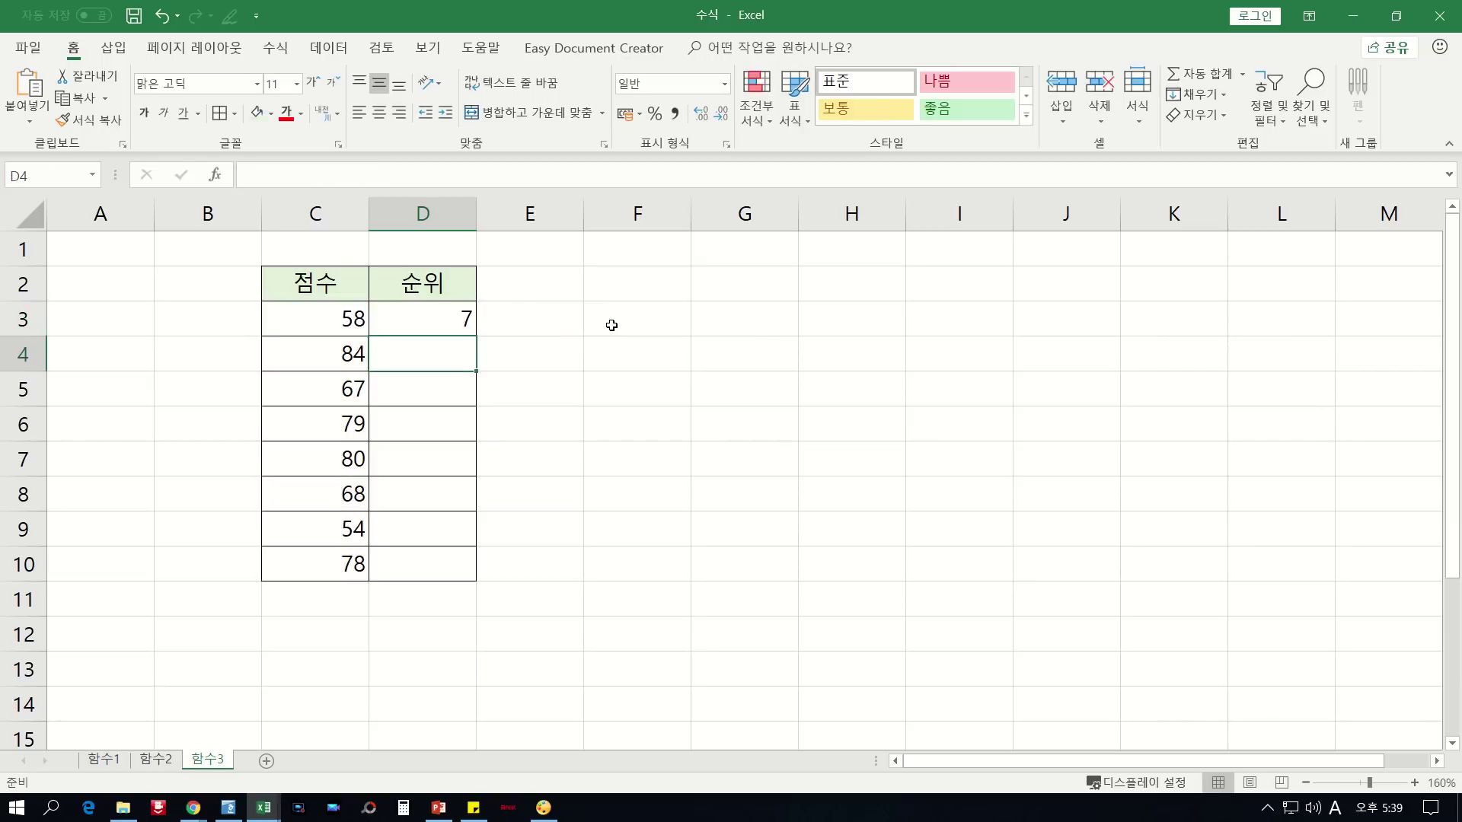
- Fill the RANK formula from D3 down through D10 to rank every score in the 순위 column
click(459, 318)
drag(474, 339, 482, 587)
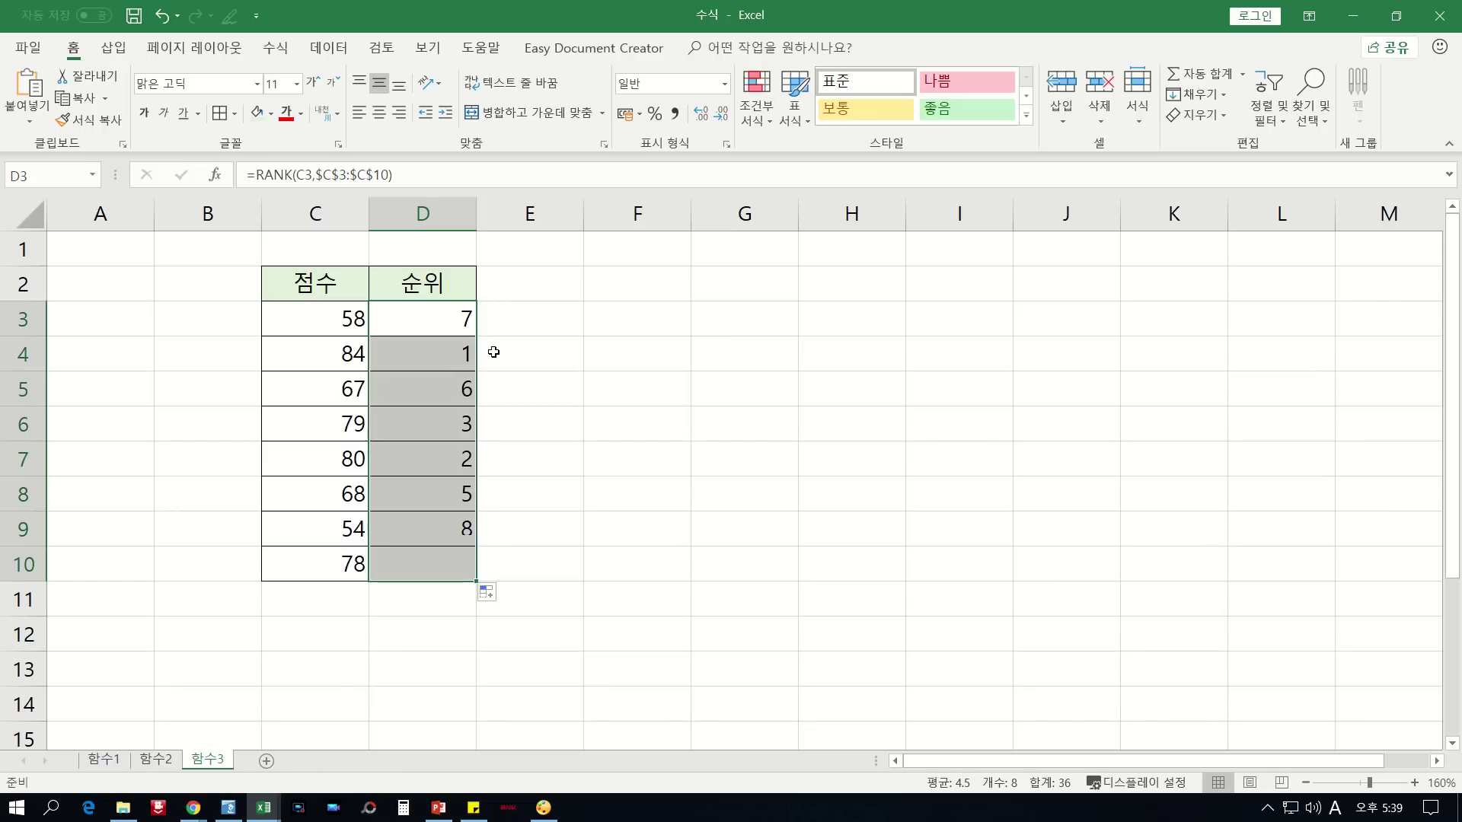
click(551, 448)
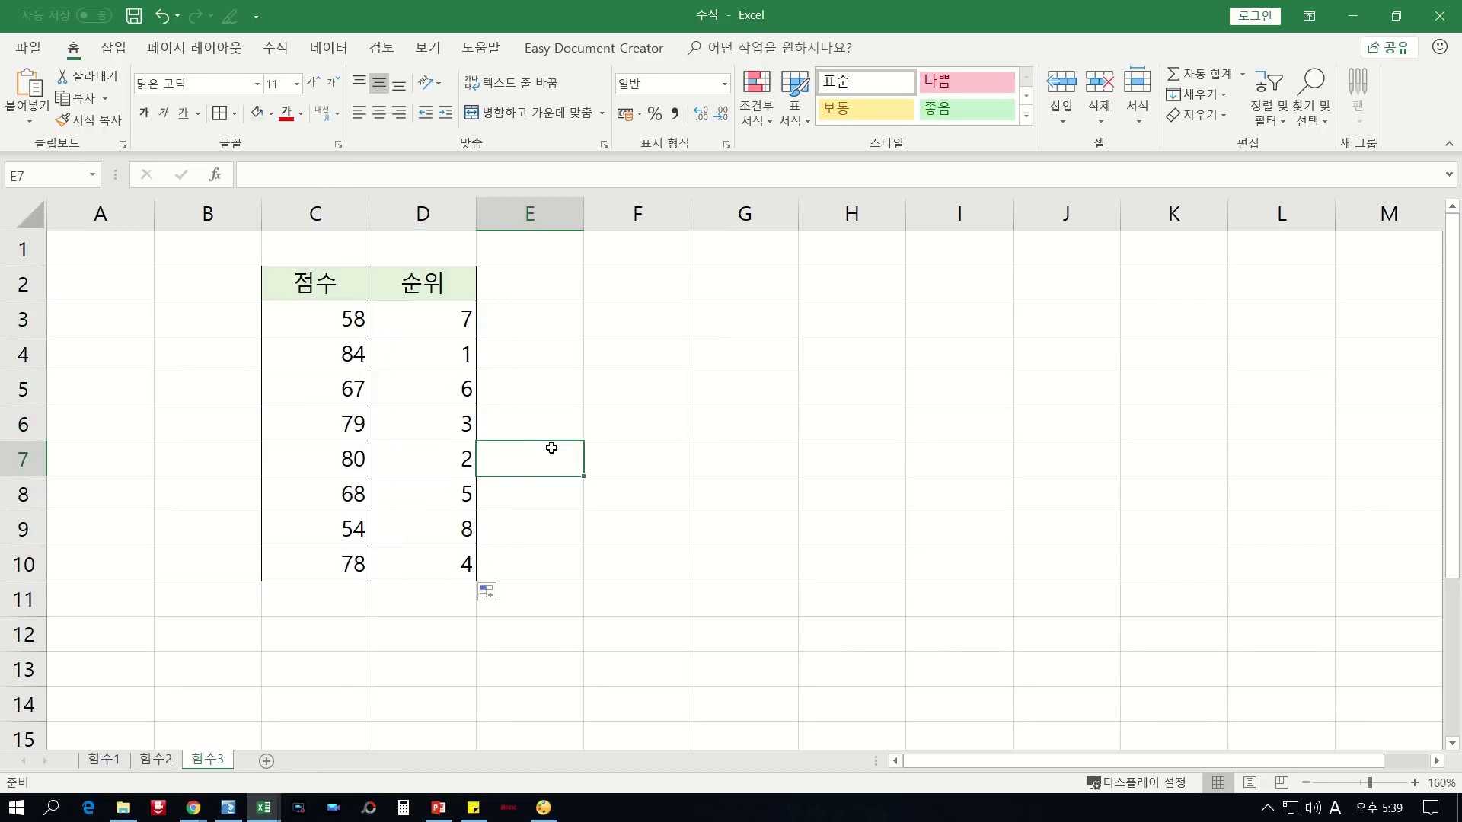
- Review the arguments of the RANK formula in D3, leaving the formula as it is
double_click(446, 318)
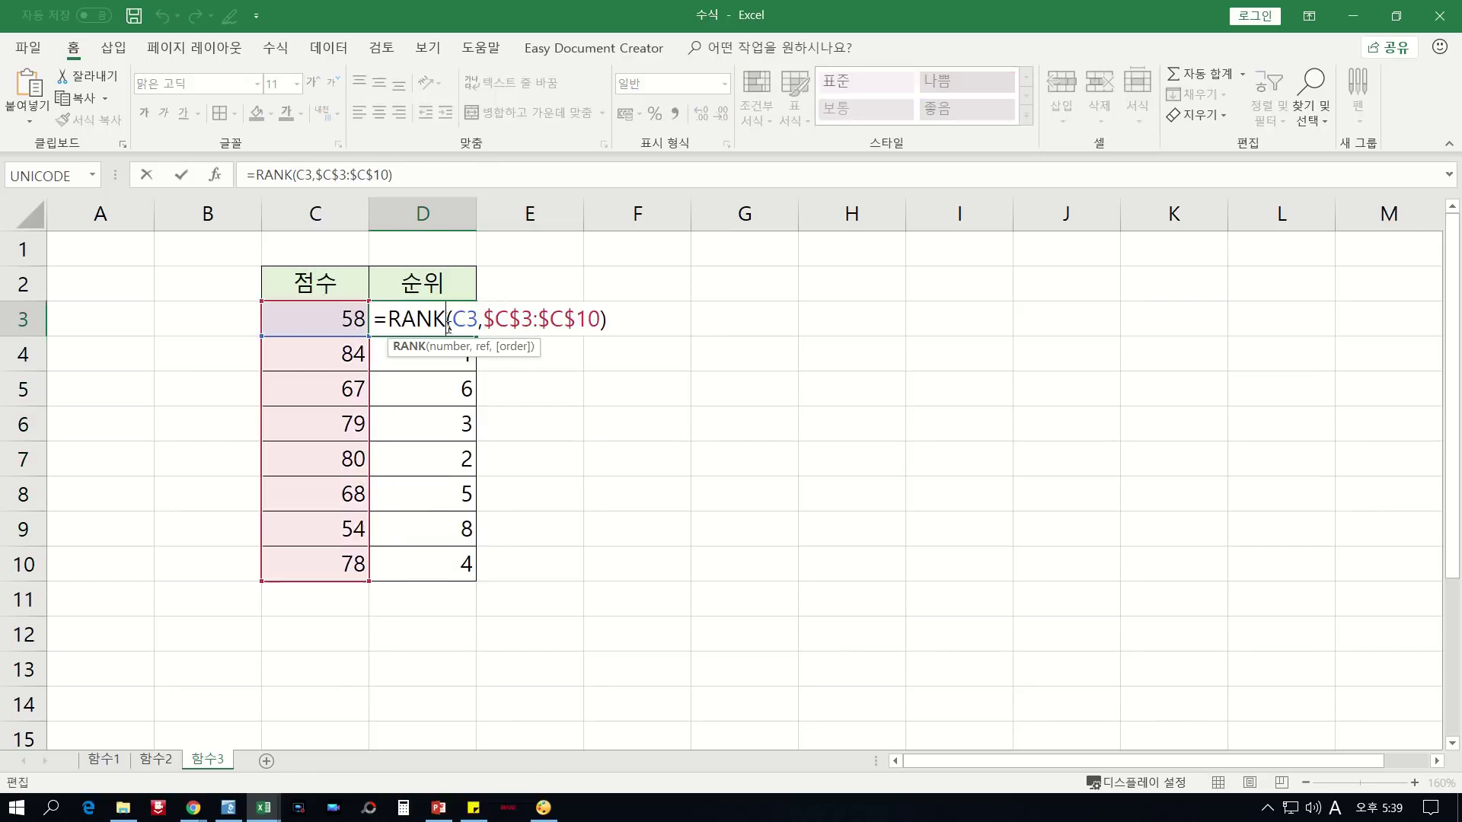
click(624, 318)
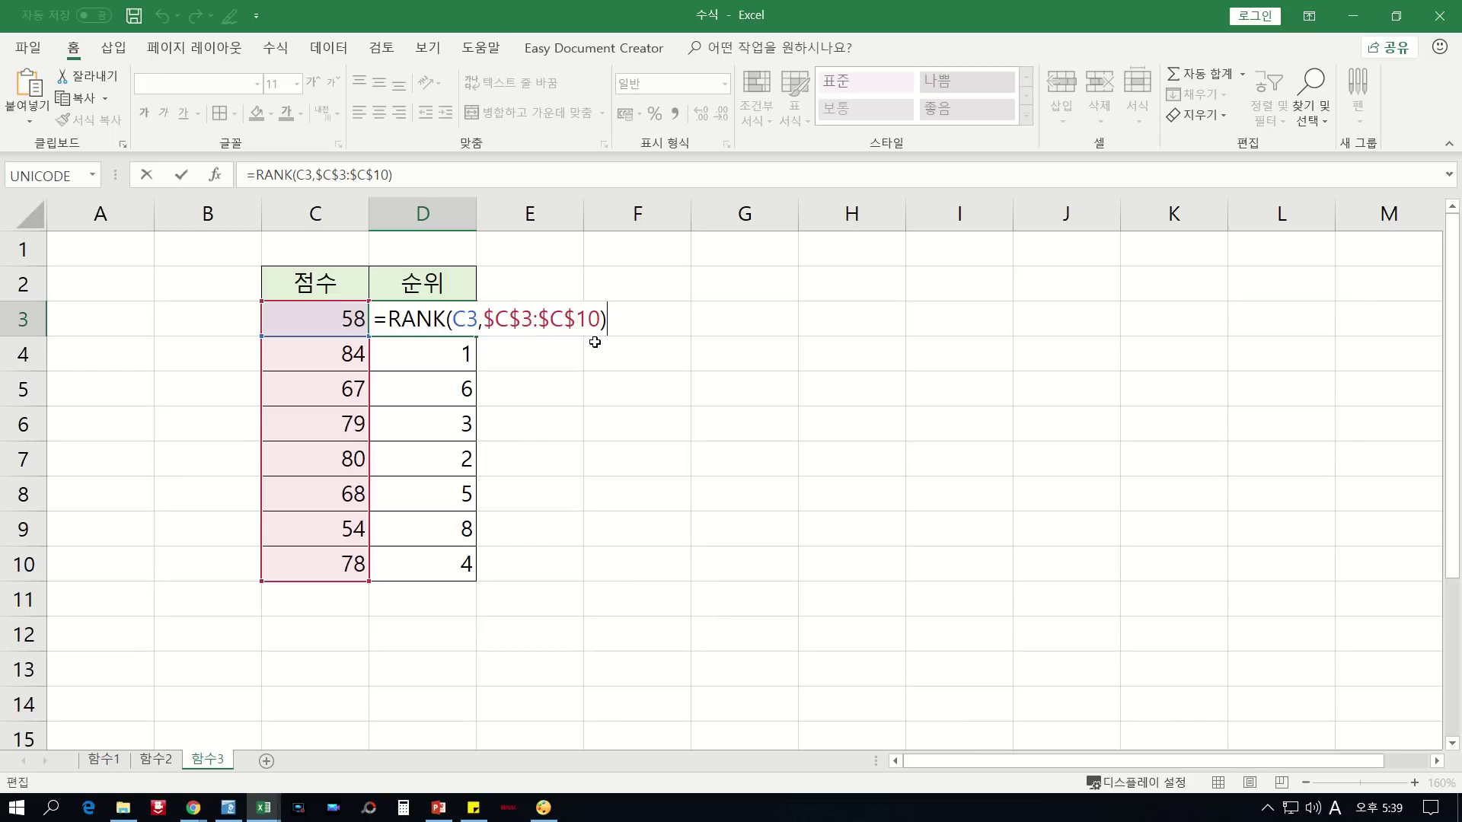
key(ctrl+Return)
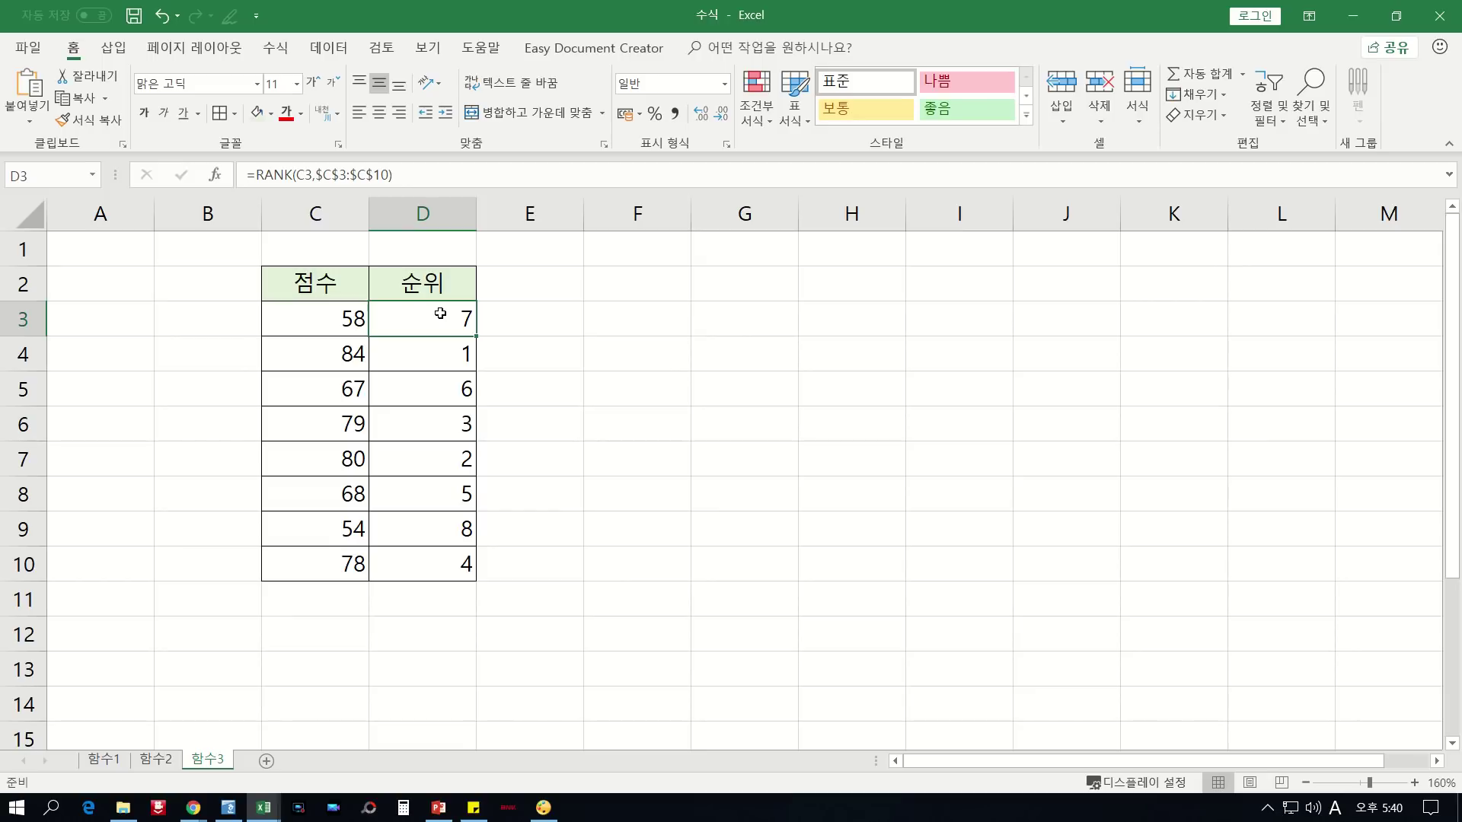